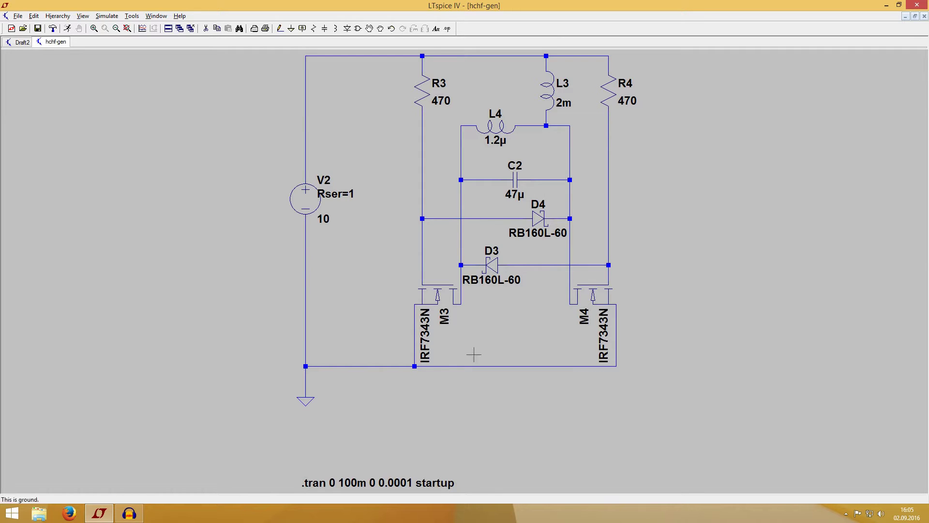
mouse_move(519, 267)
mouse_move(461, 249)
click(33, 16)
click(49, 75)
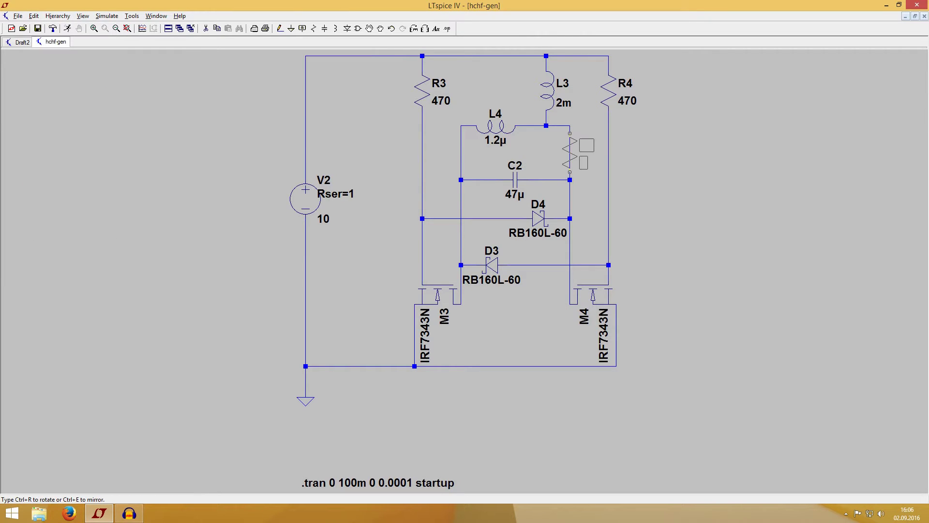
Step: Insert a vertical inductor into the wire between the L3–L4 junction and the C2 node above D4
click(34, 16)
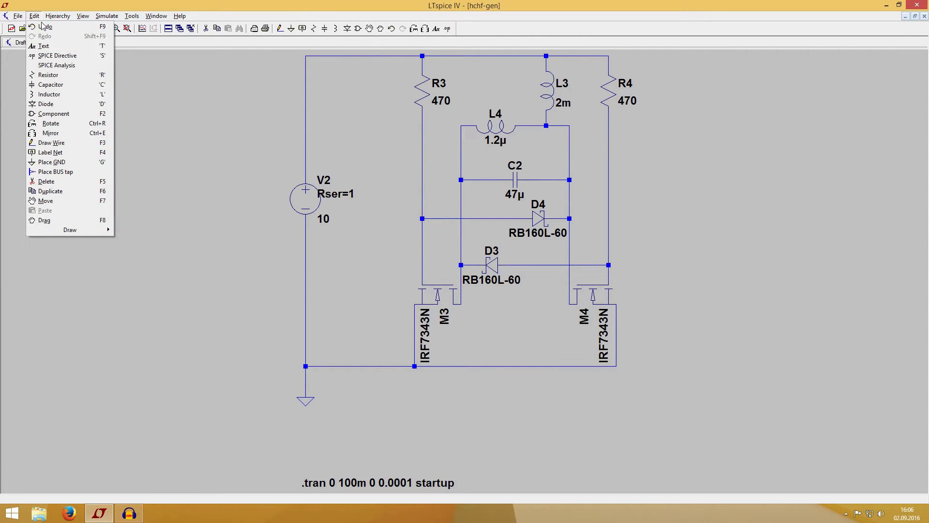
click(76, 95)
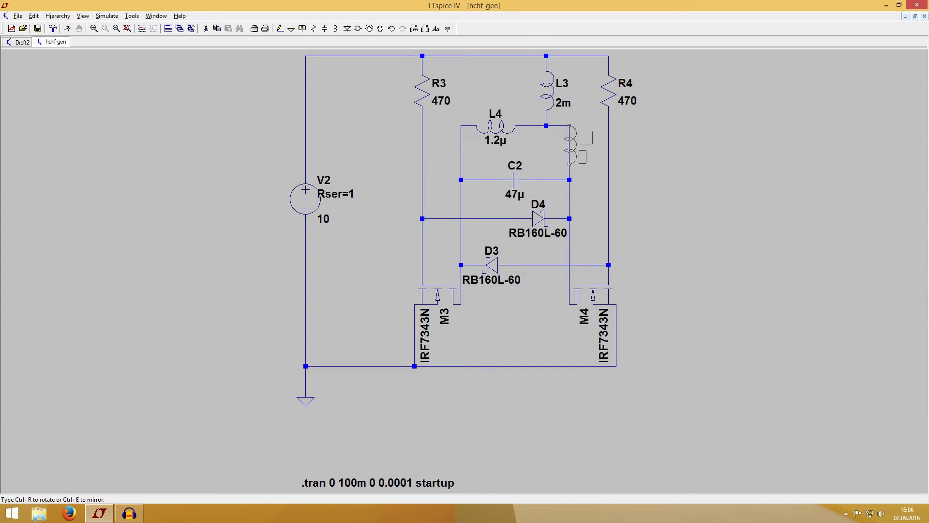
click(570, 127)
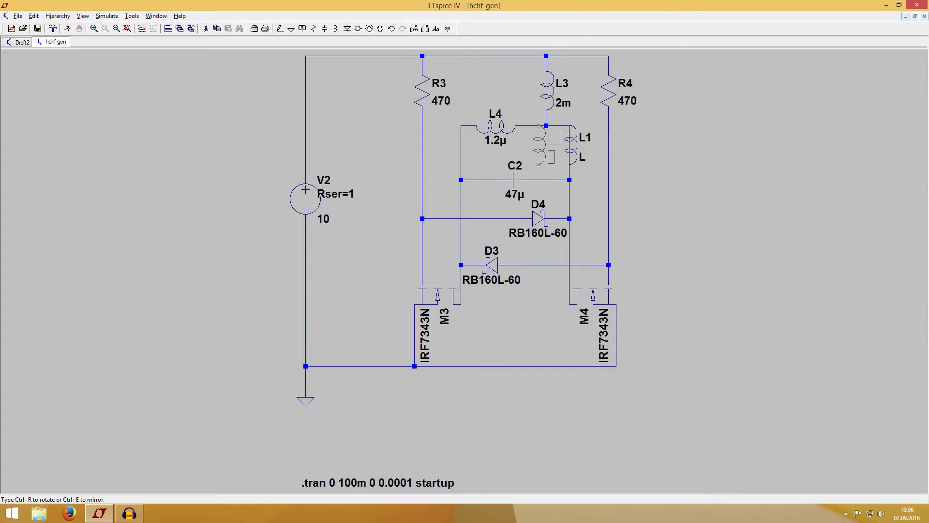
right_click(539, 144)
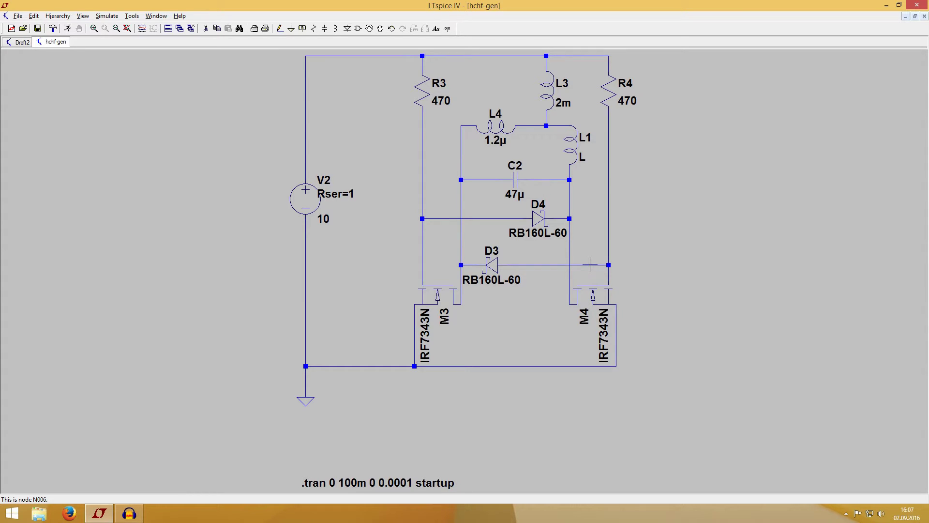
Step: Set the inductance of inductor L1 to 1.2 µH
right_click(576, 155)
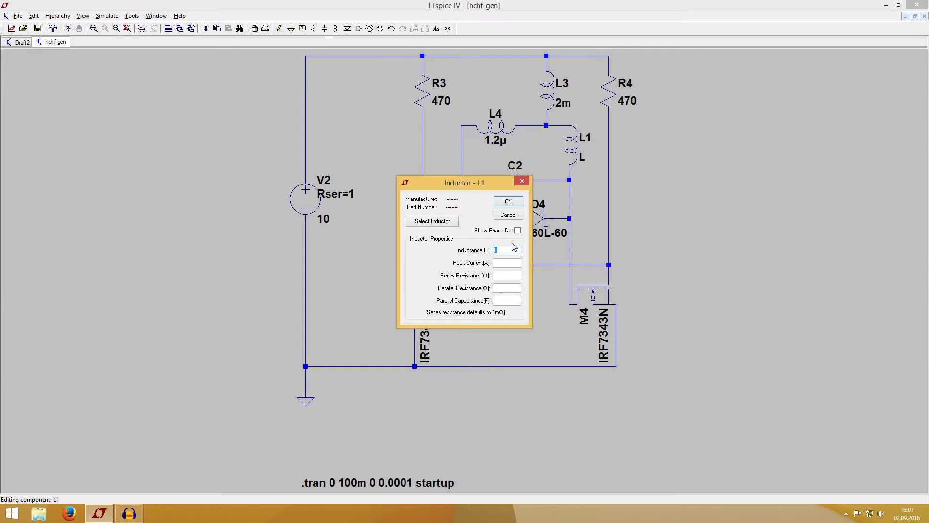
text(1.2)
text(u)
click(508, 201)
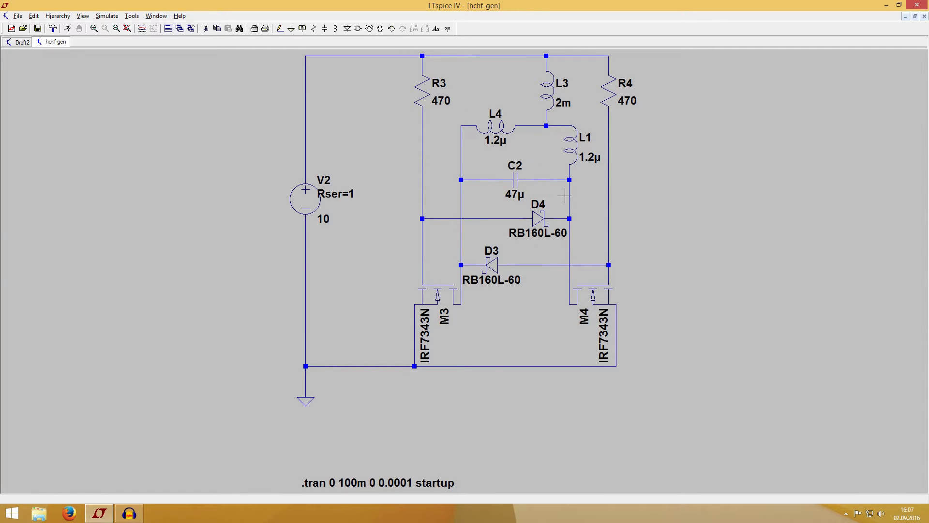
Step: Run the simulation and plot the supply rail voltage, the voltages at both ends of L4, and the current through L4
click(109, 17)
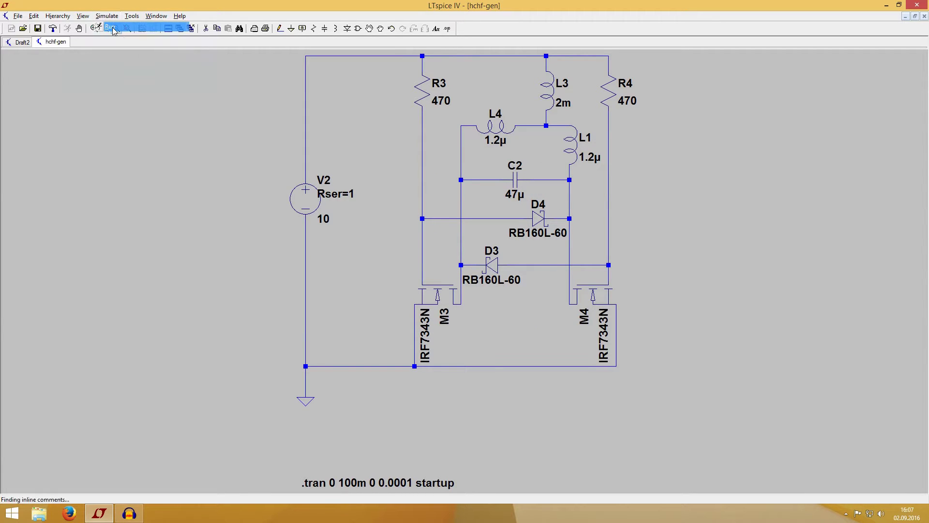
click(111, 27)
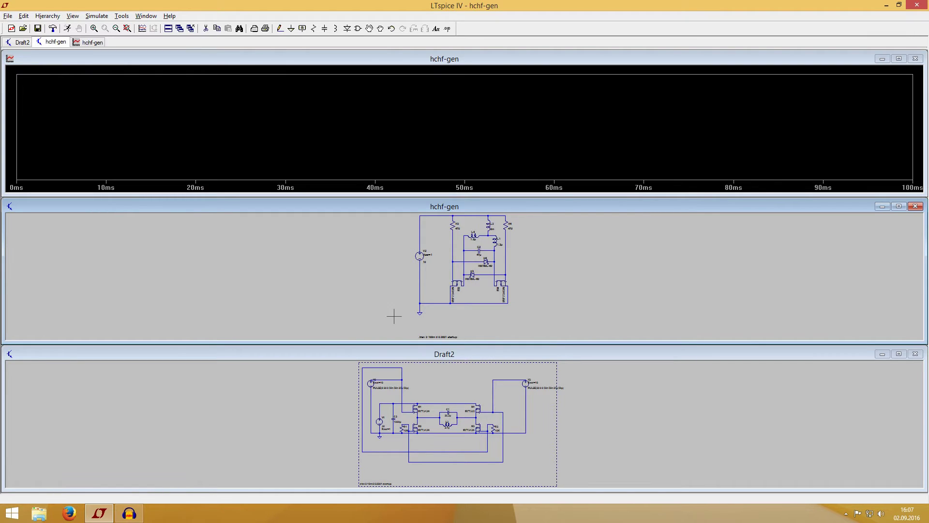
click(434, 215)
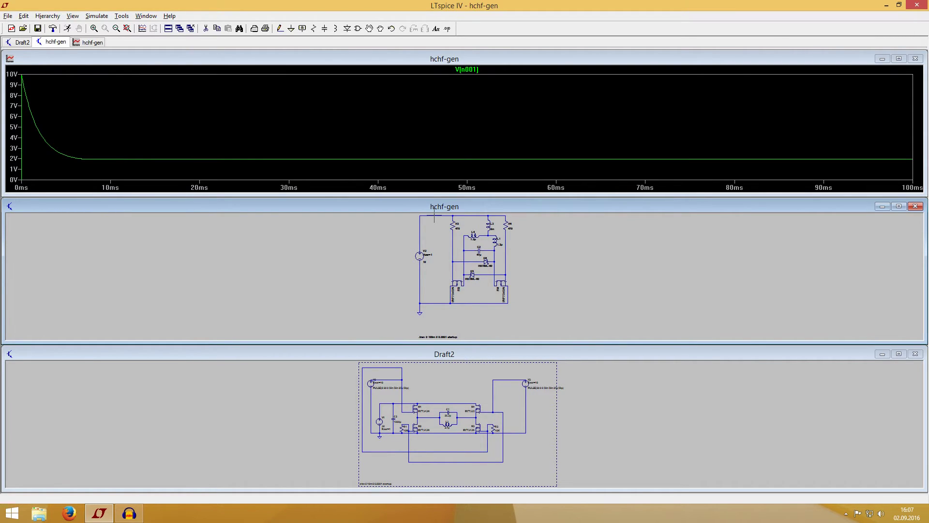
click(466, 242)
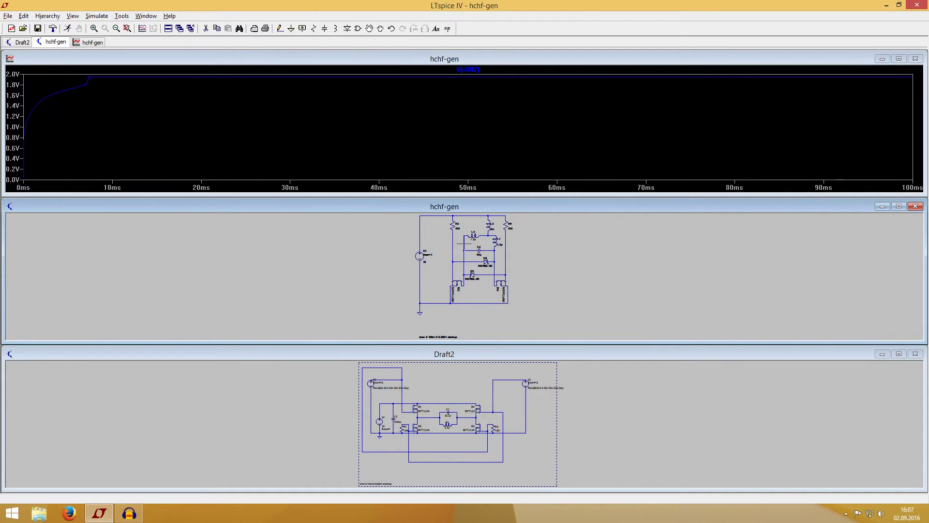
click(490, 225)
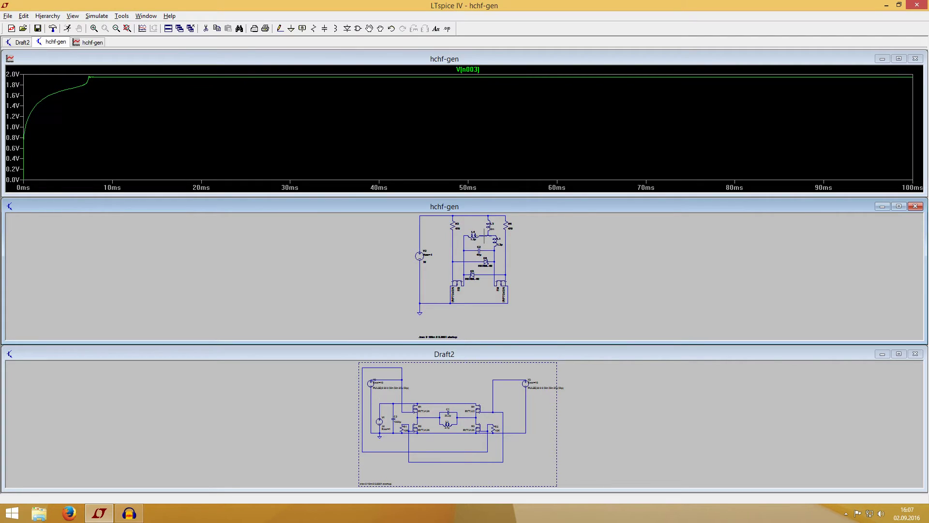
click(478, 233)
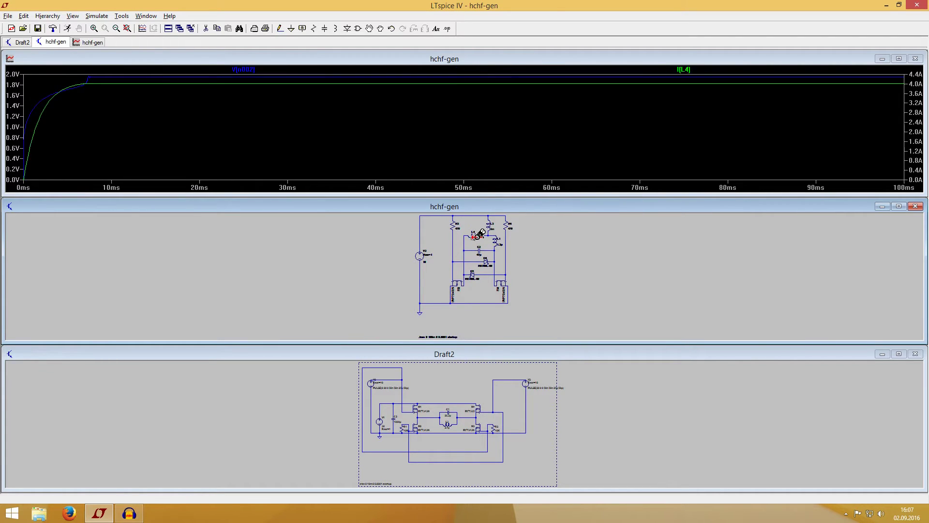
click(915, 58)
click(898, 207)
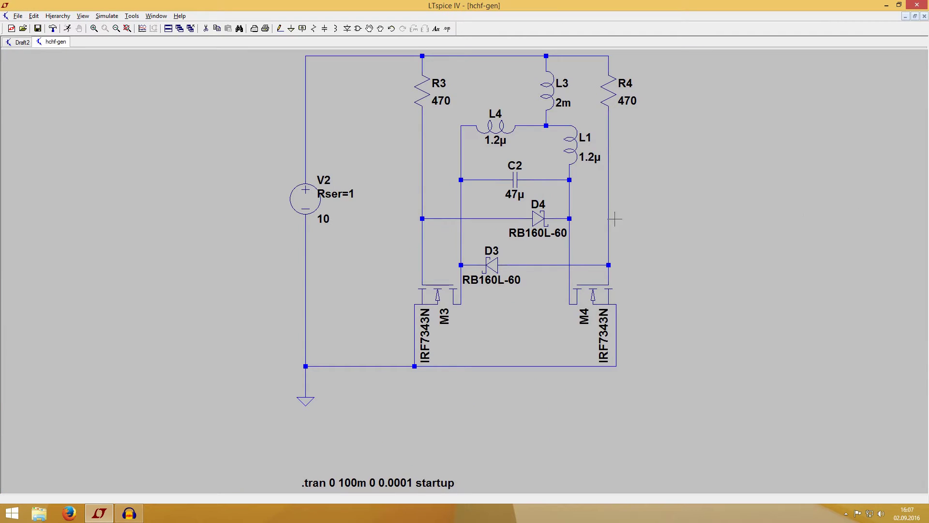
Step: Set the inductance of inductor L1 to 1.19 µH so it differs slightly from L4
right_click(572, 153)
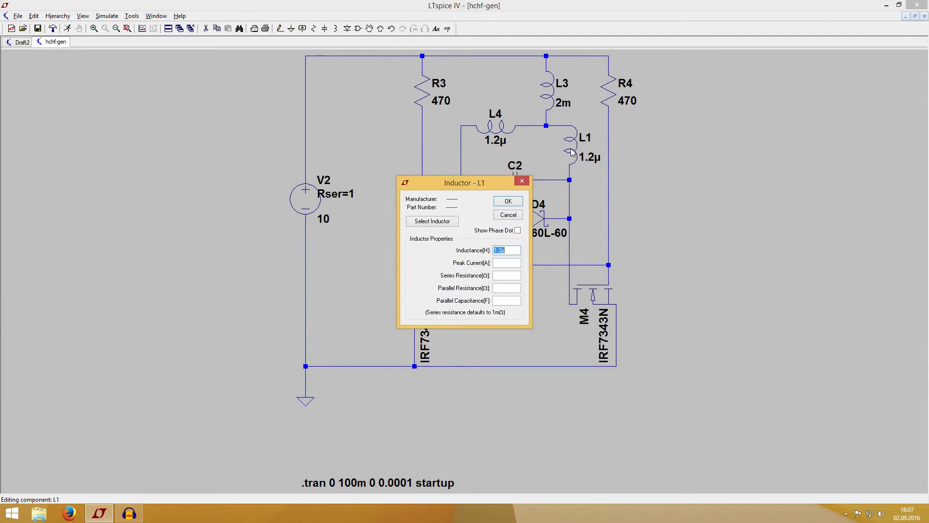
drag(484, 185, 436, 186)
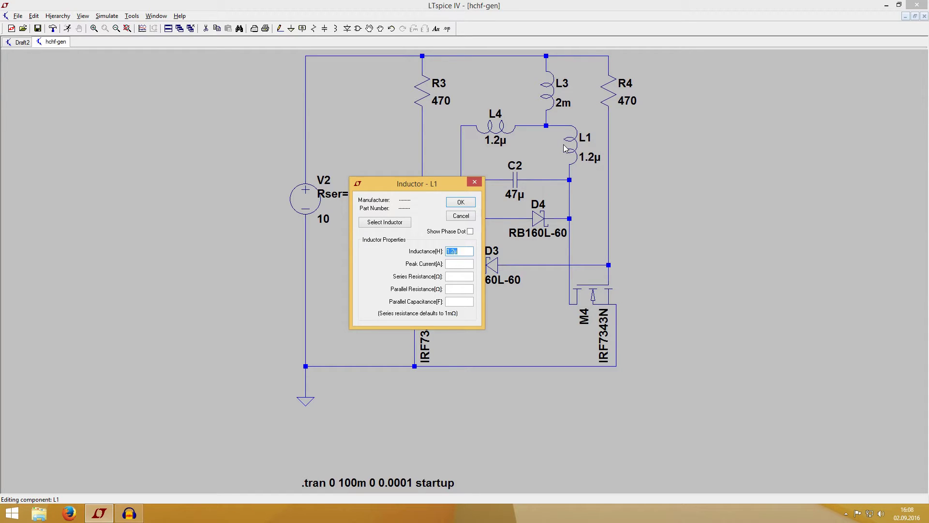
click(452, 251)
drag(451, 251, 454, 252)
text(19)
click(471, 204)
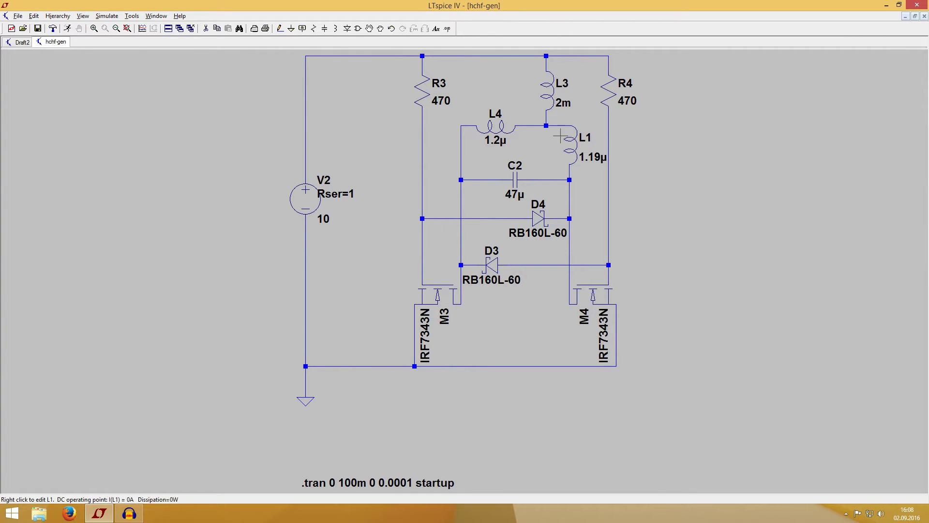
Step: Simulate the circuit with the mismatched inductors and plot the voltage at the node joining L4 and C2
click(107, 16)
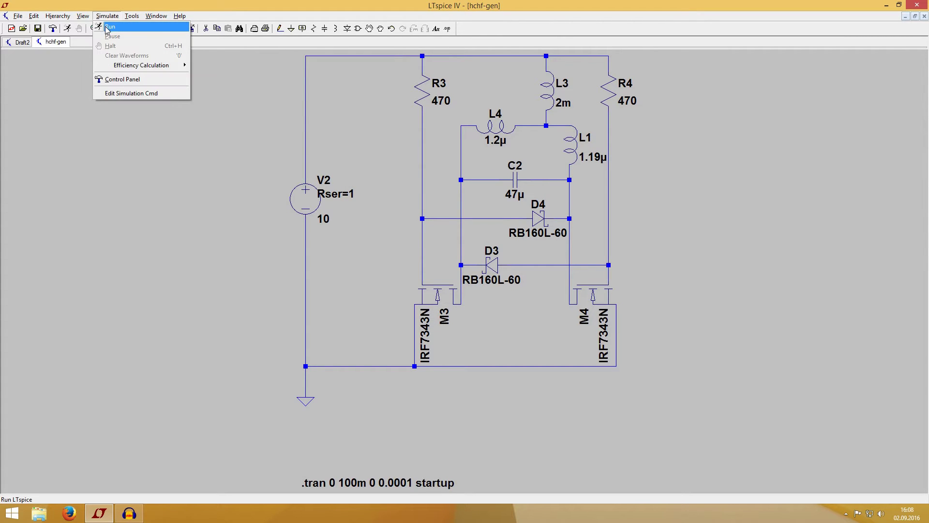
click(109, 27)
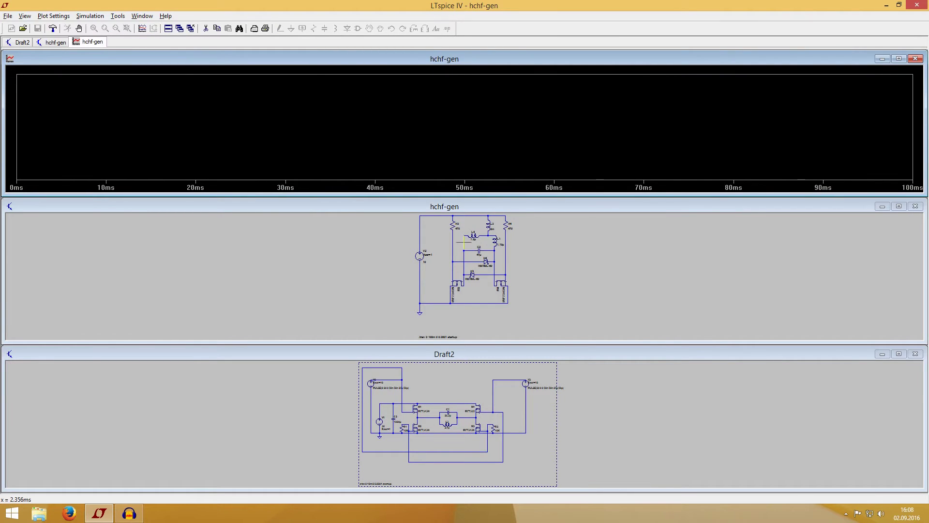
click(467, 244)
click(470, 236)
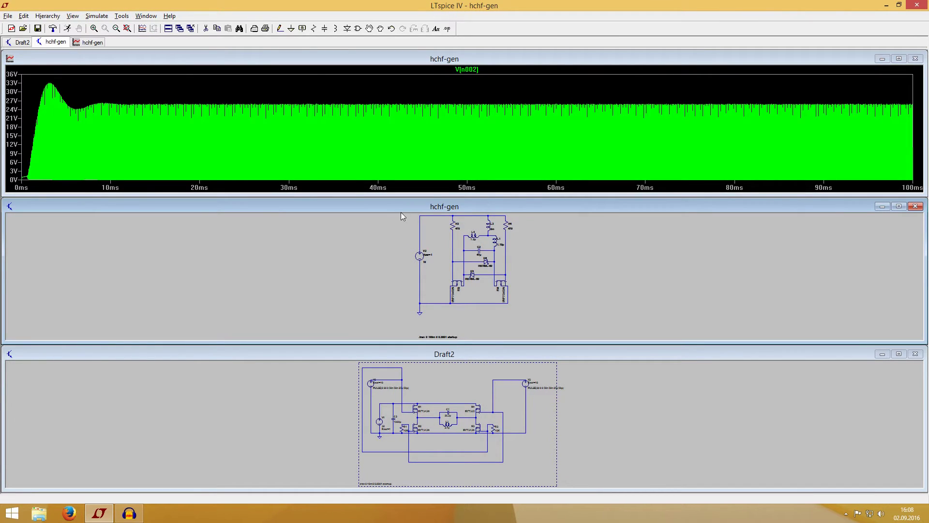
click(919, 61)
click(898, 206)
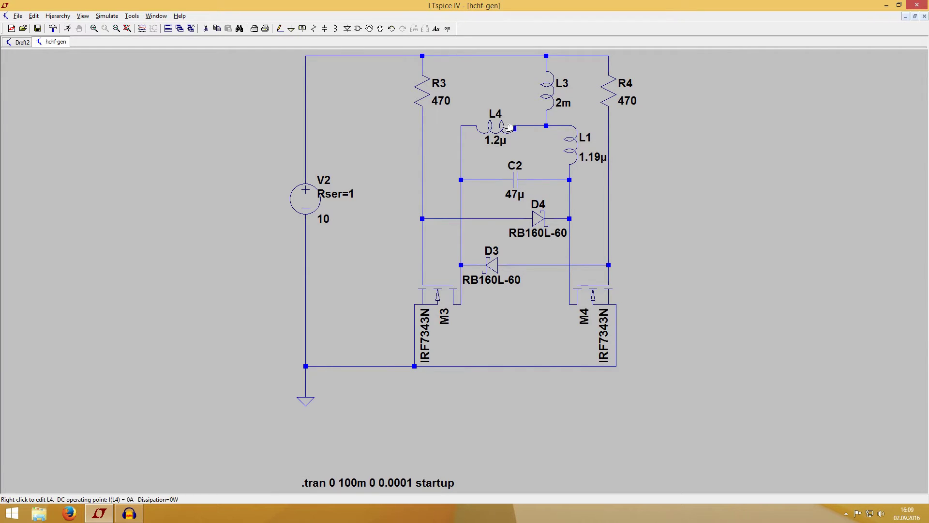
Step: Run the simulation again and plot the current through voltage source V2
click(107, 16)
click(108, 27)
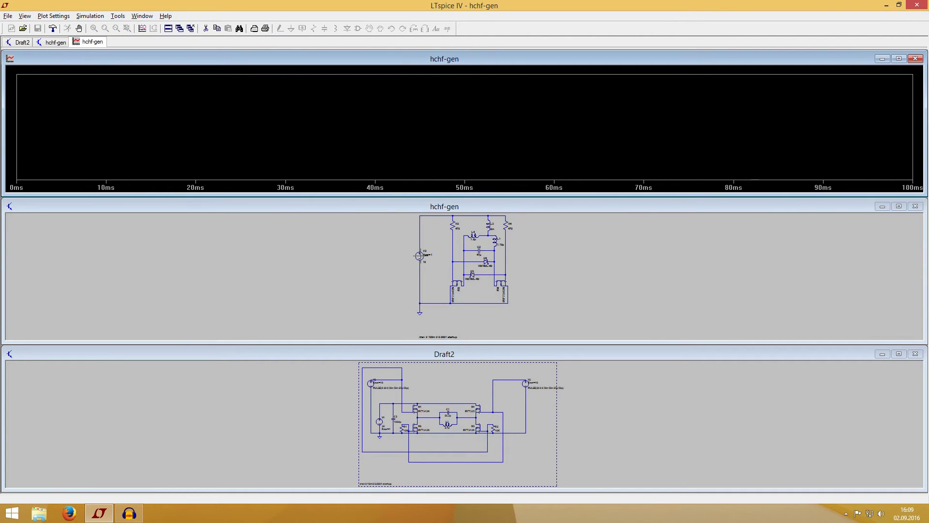
click(419, 256)
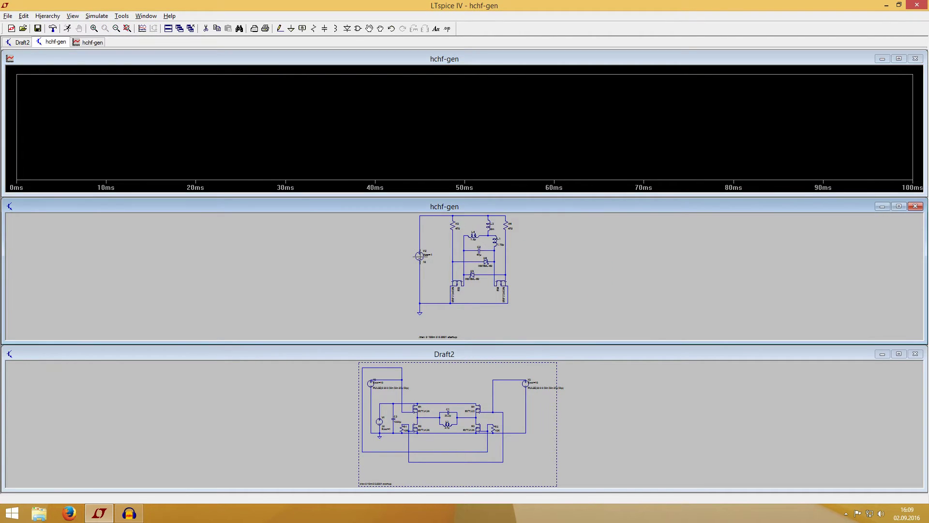
click(424, 253)
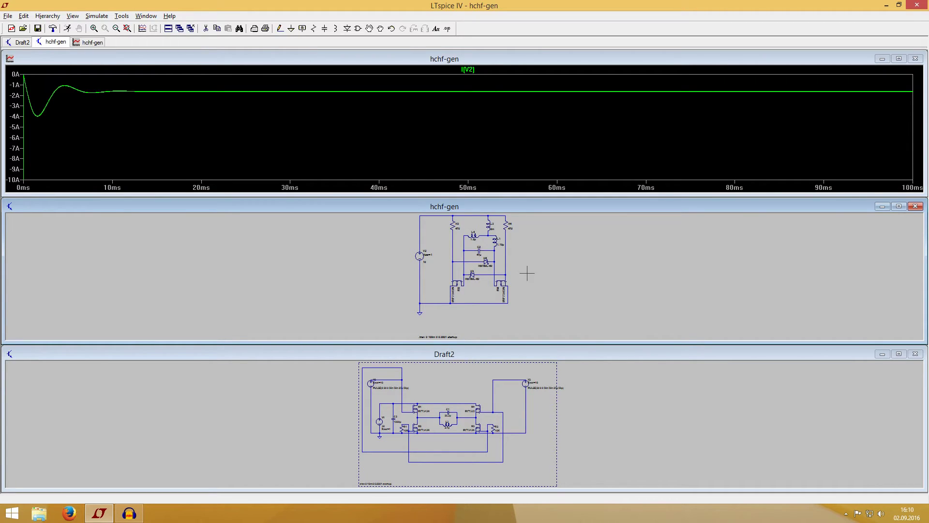
click(915, 59)
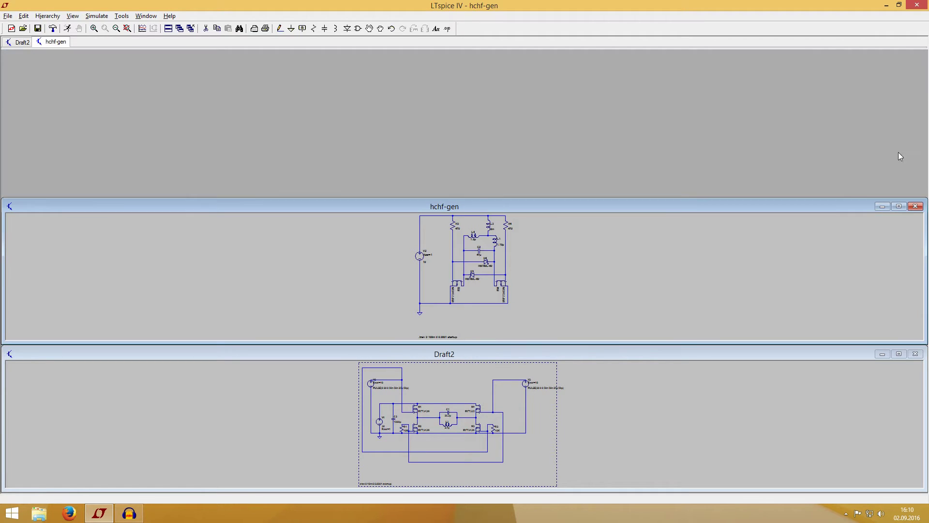
click(898, 207)
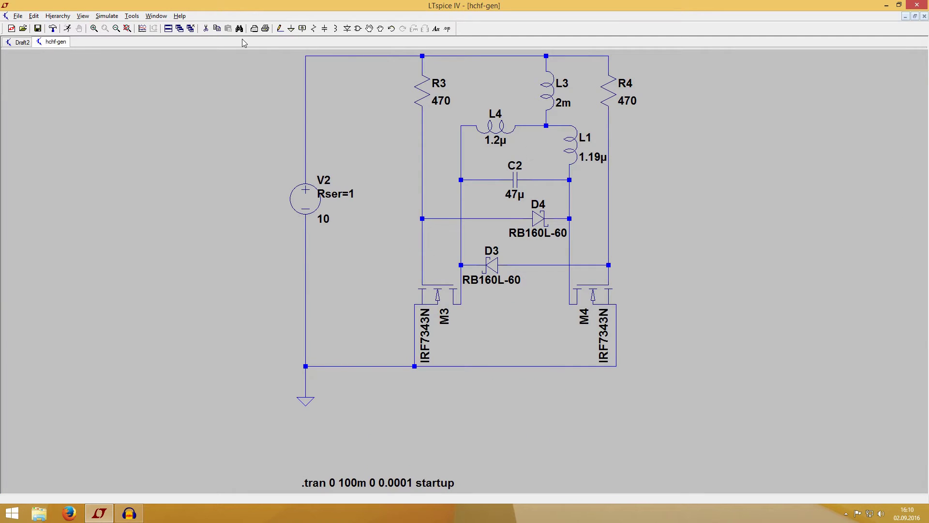
Step: Run the simulation again and plot the voltage on the gate wire of M3 below R3
click(107, 16)
click(113, 27)
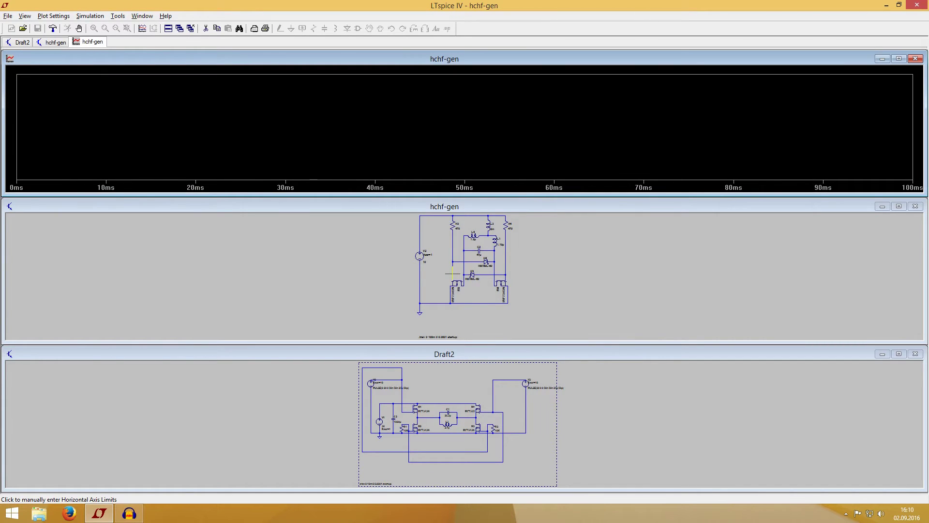
click(452, 273)
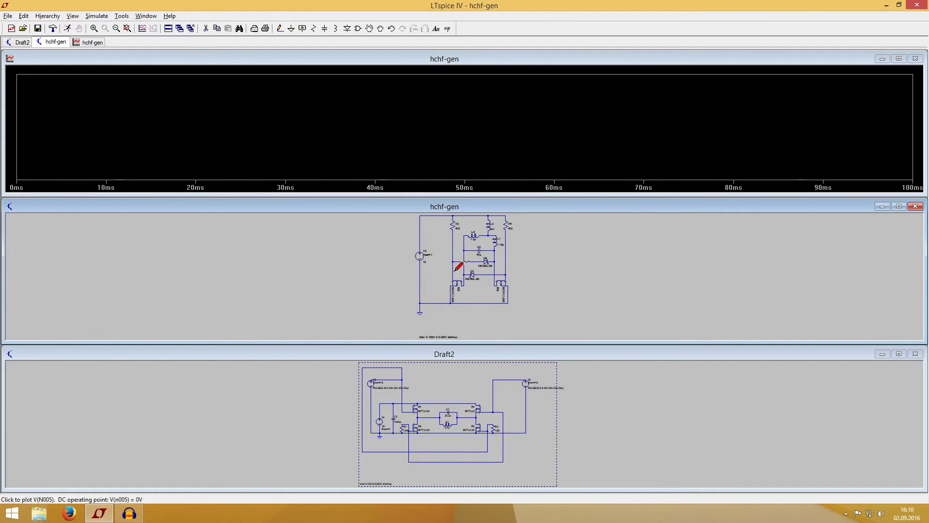
click(453, 270)
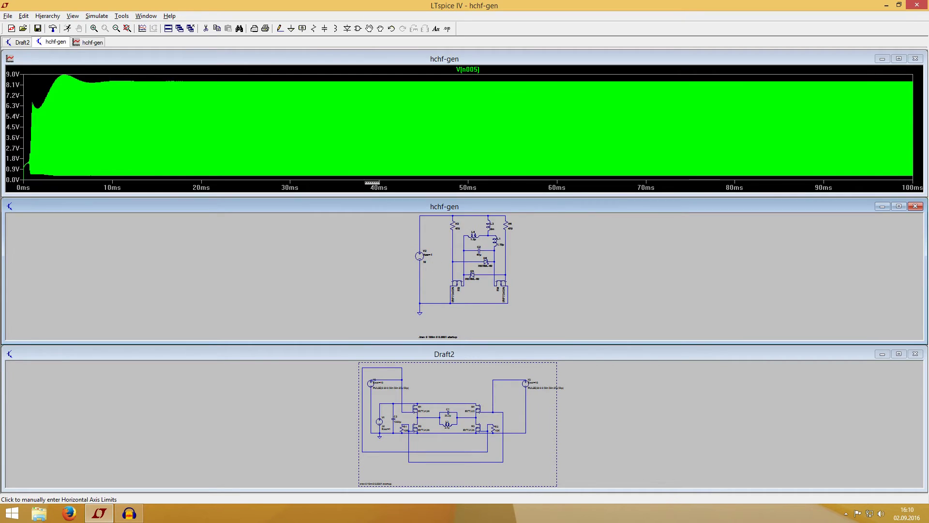
Step: Limit the plot's time axis to 30 ms through 31 ms with 0.1 ms ticks to inspect the gate waveform
click(373, 184)
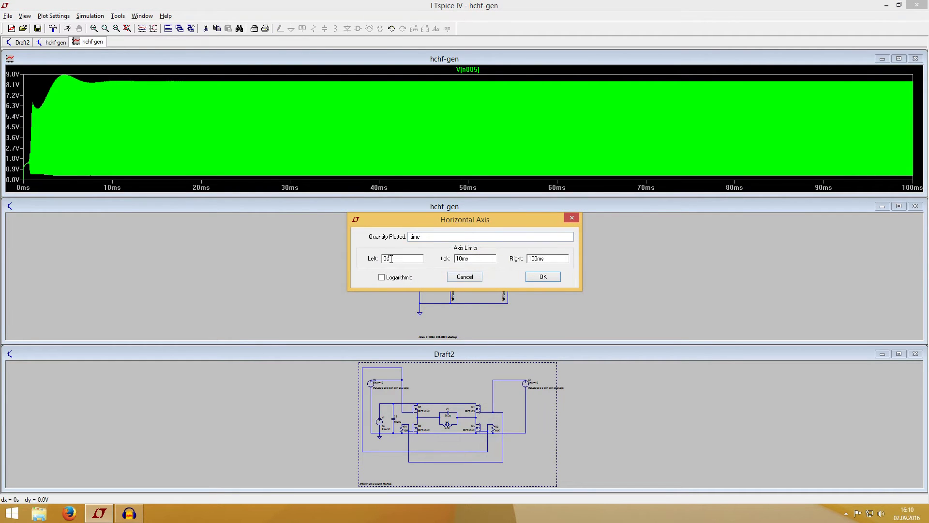
drag(390, 258, 377, 262)
text(30m)
drag(546, 259, 510, 263)
text(31m)
drag(492, 258, 447, 261)
text(1000)
text(u)
click(544, 276)
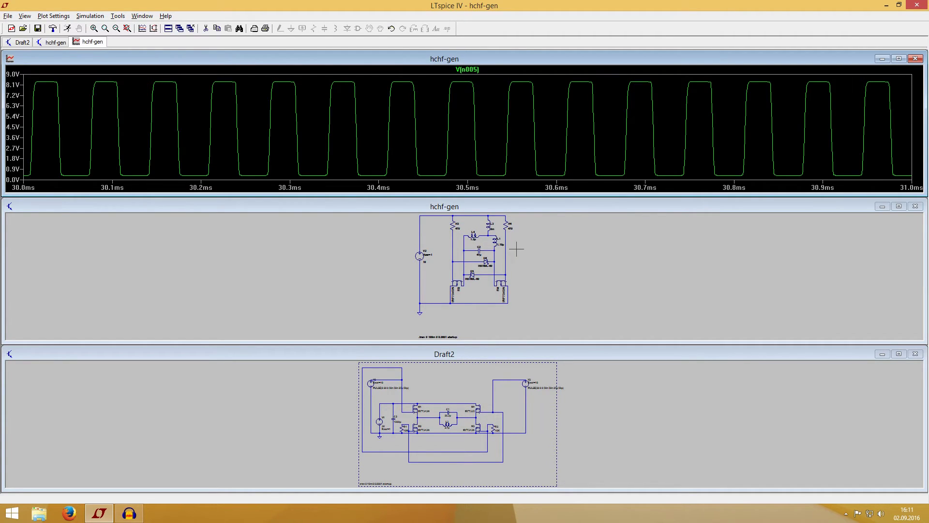
click(915, 59)
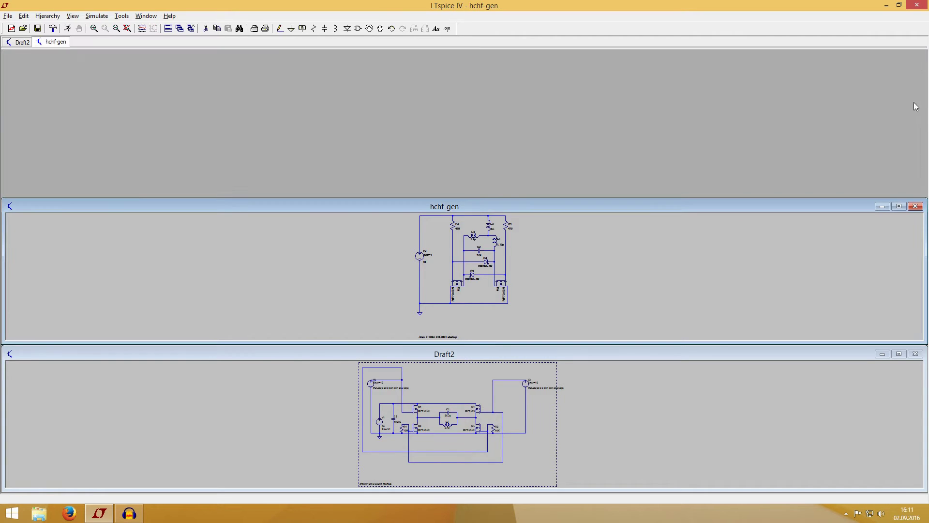
click(898, 207)
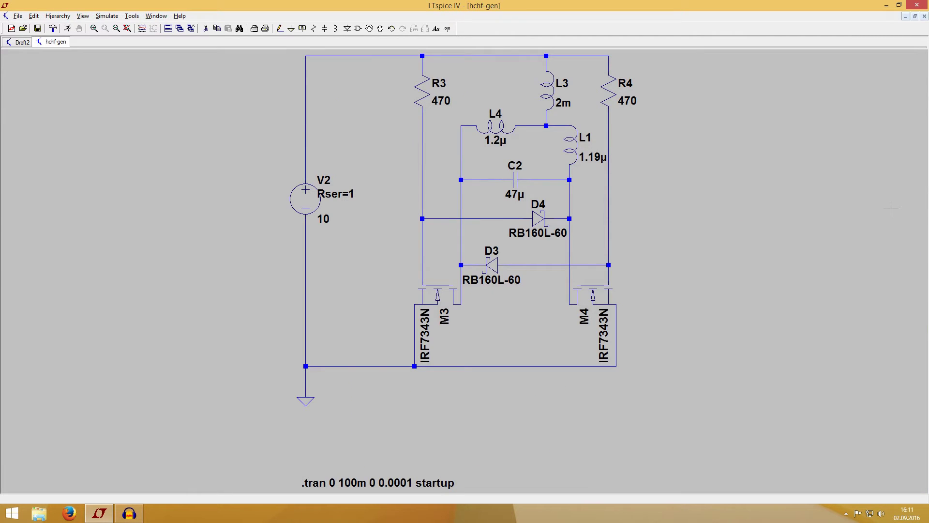
Step: Set the series resistance of inductors L4 and L1 to 0.5 Ω each
right_click(506, 134)
click(501, 275)
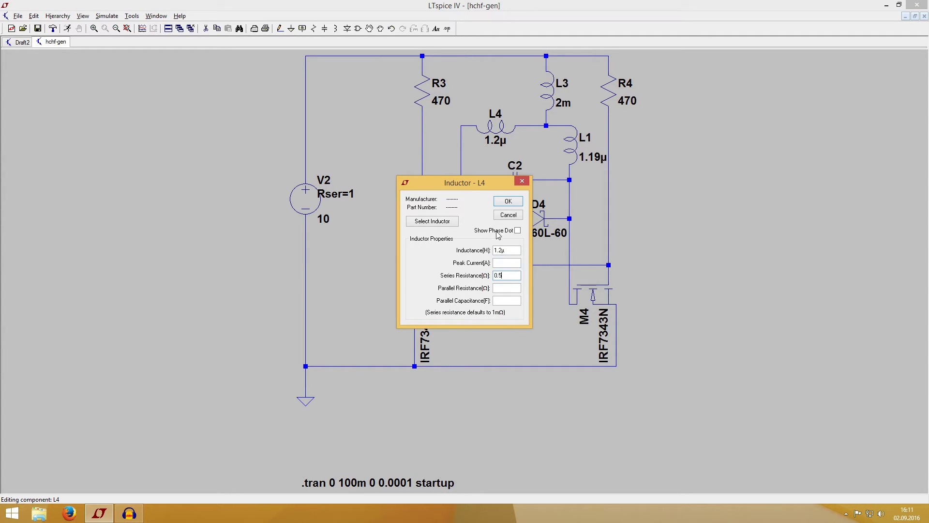
click(507, 201)
right_click(570, 154)
key(Tab)
key(Tab)
text(0.5)
click(507, 201)
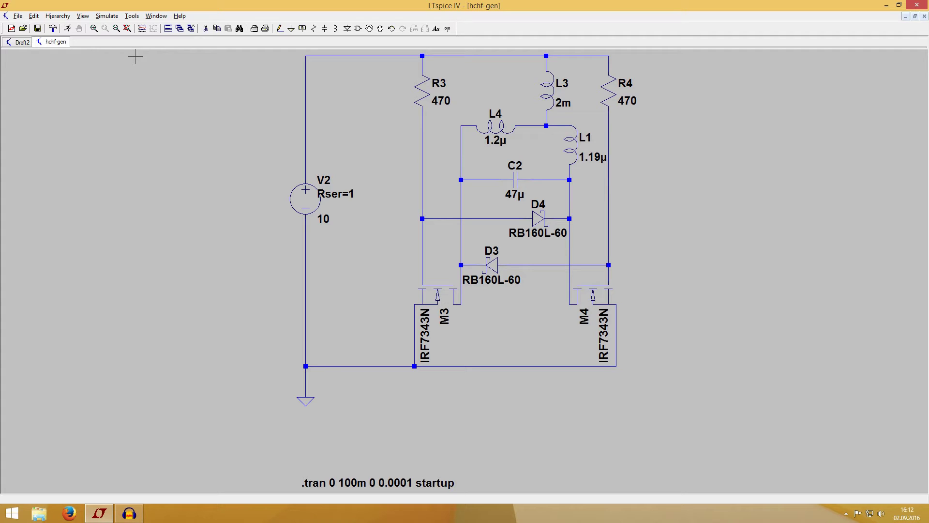
Step: Run the simulation again and plot the voltage on the wire between L4 and C2, followed by the current through V2
click(106, 16)
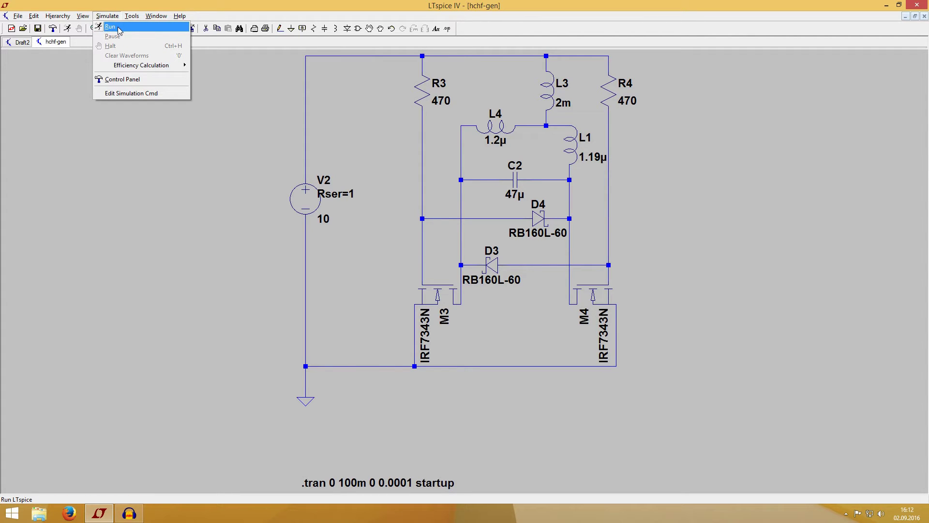
click(119, 30)
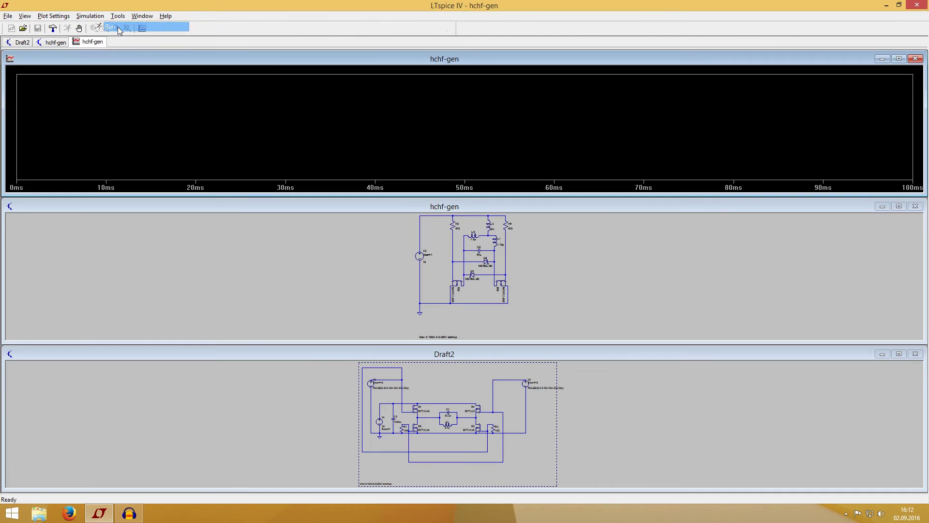
click(465, 242)
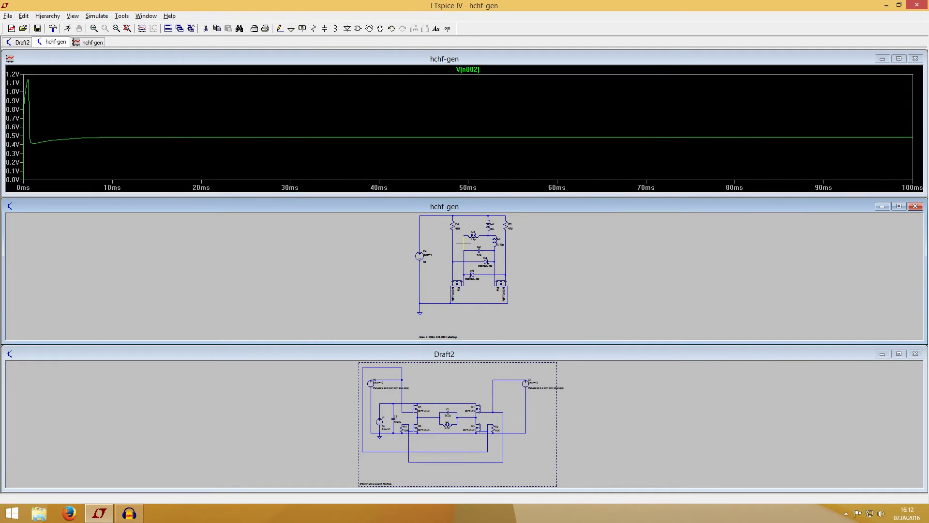
click(419, 254)
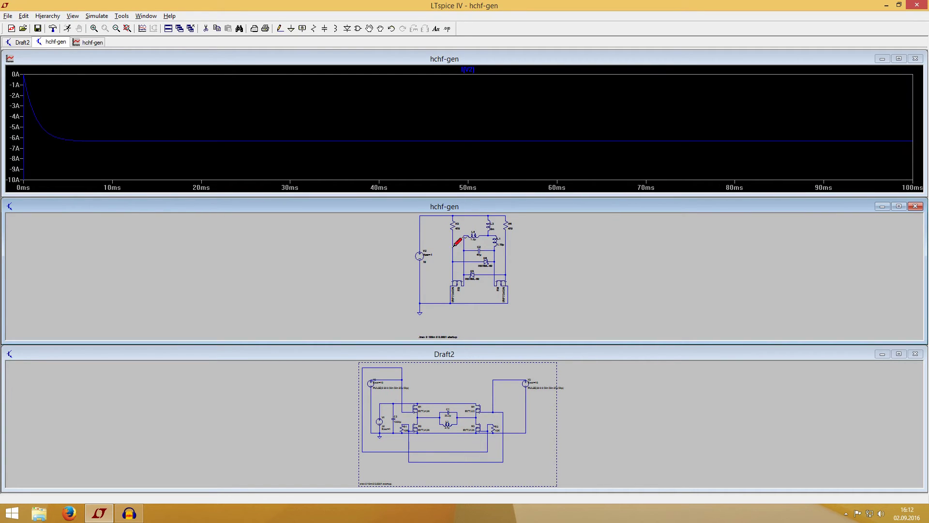
Step: Compare the L4–C2 wire voltage with the currents through L4 and V2, and close the waveform window to show the hchf-gen schematic at full size
click(477, 235)
click(464, 243)
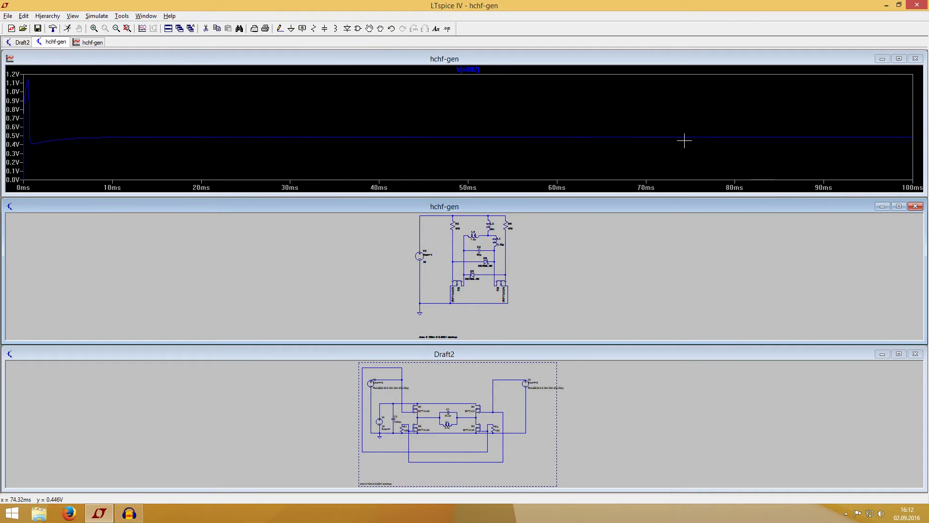
click(475, 234)
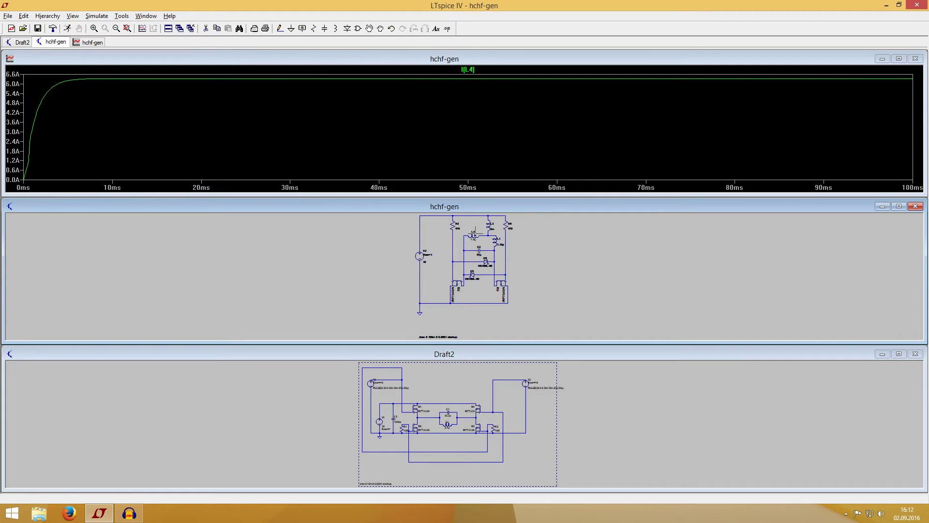
click(420, 255)
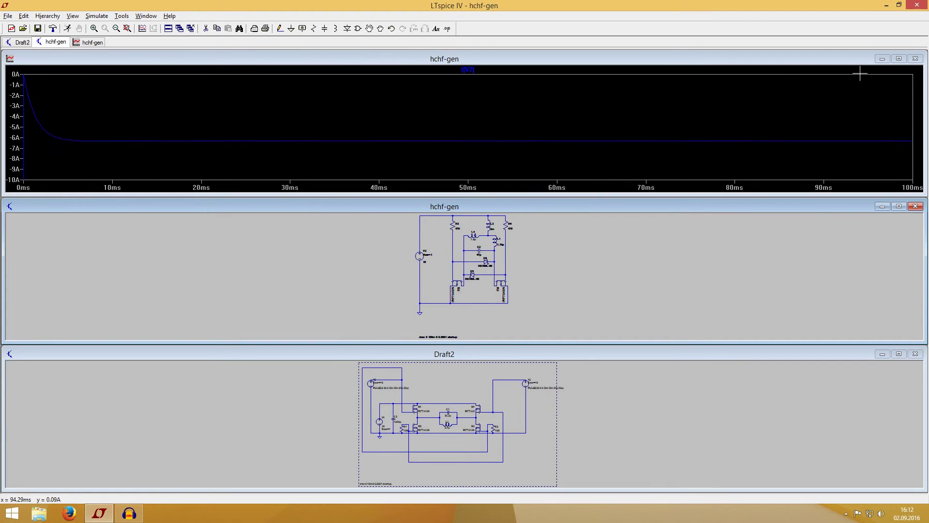
click(915, 59)
click(898, 206)
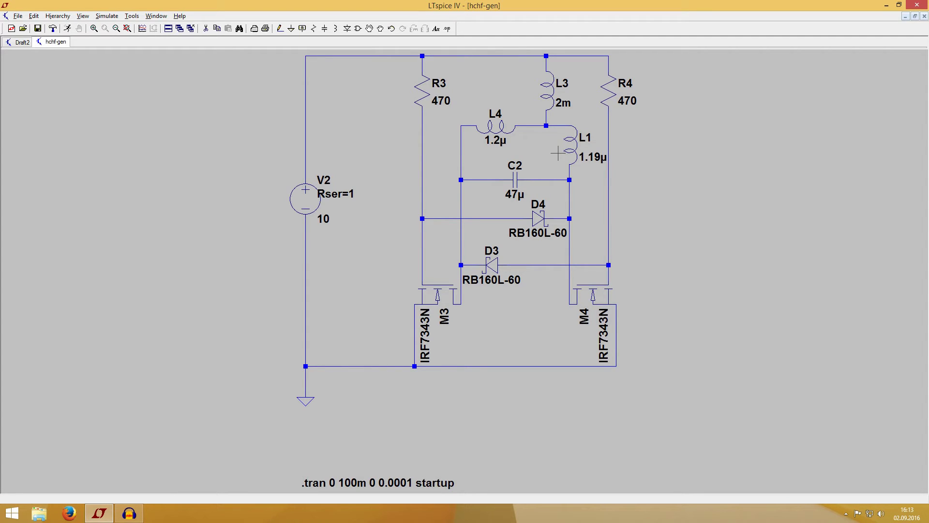
Step: Set the series resistance of inductor L4 to 0.025 Ω
right_click(503, 129)
double_click(511, 275)
click(499, 276)
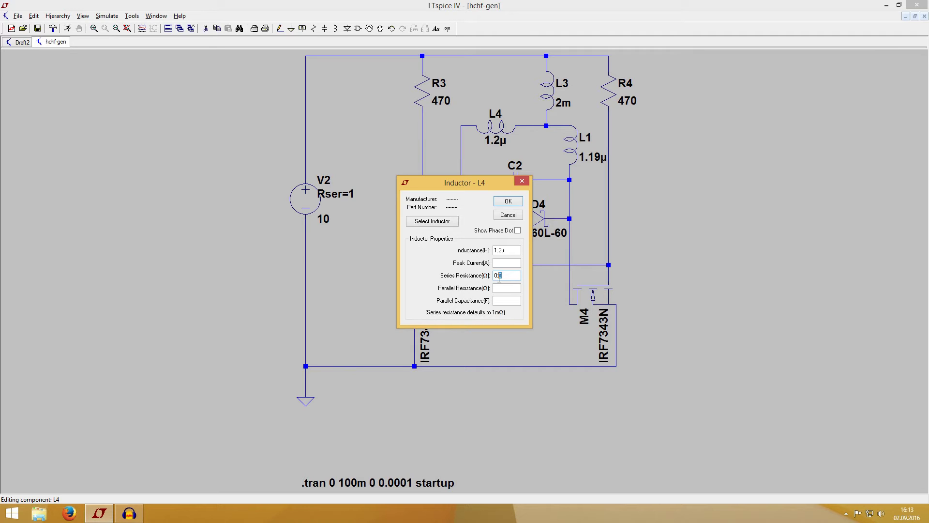
key(BackSpace)
text(025)
click(514, 203)
Step: Set the series resistance of inductor L1 to 0.025 Ω
right_click(572, 151)
double_click(503, 275)
click(499, 276)
key(BackSpace)
text(0.025)
click(515, 200)
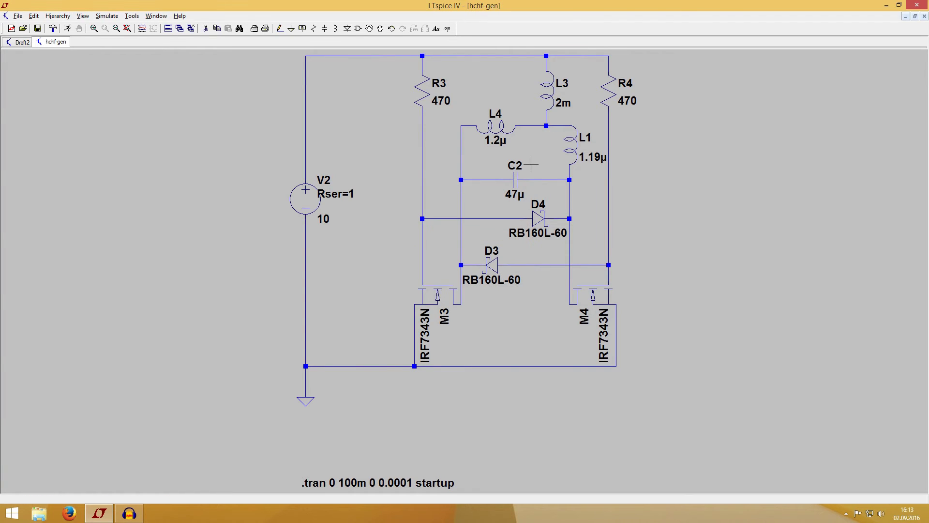
Step: Run the simulation with the new series resistances and plot the voltage on the wire between L4 and C2
click(107, 16)
click(109, 27)
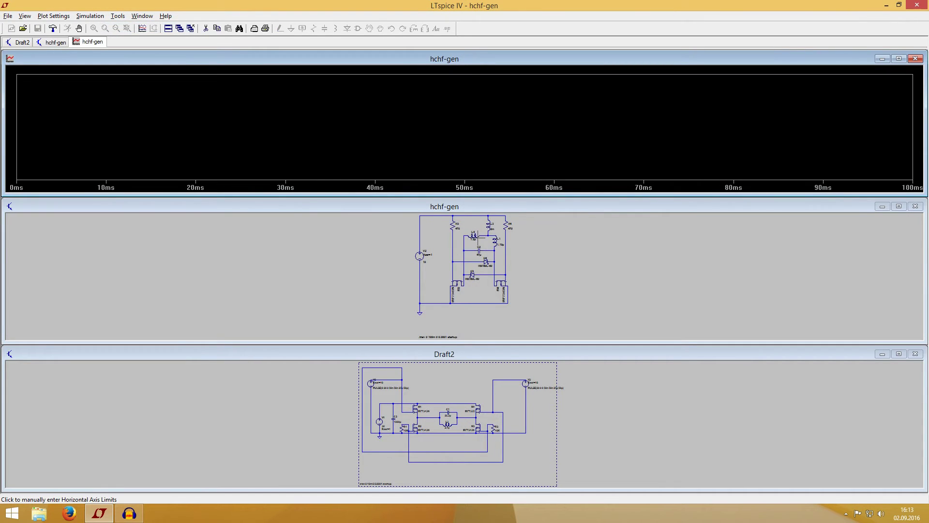
click(474, 237)
click(463, 242)
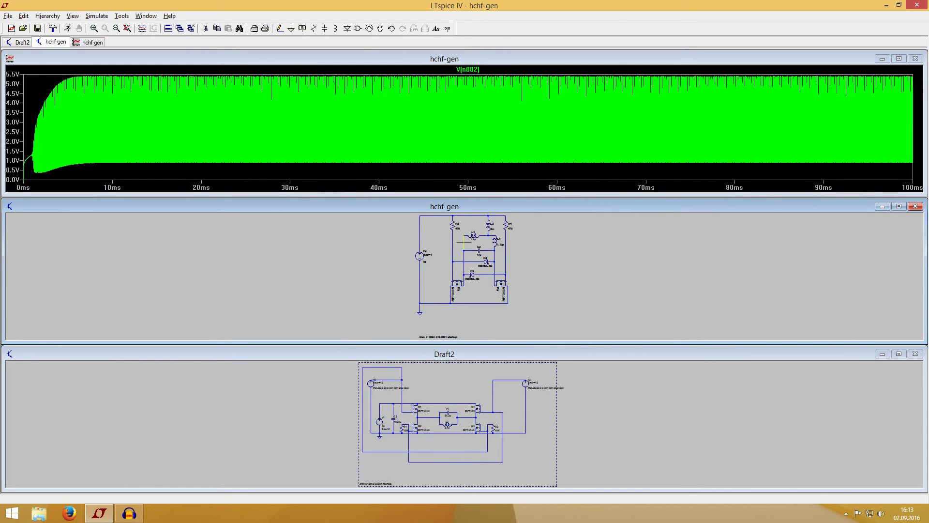
Step: Plot only the current through V2, and close the waveform window to show the hchf-gen schematic at full size
click(425, 252)
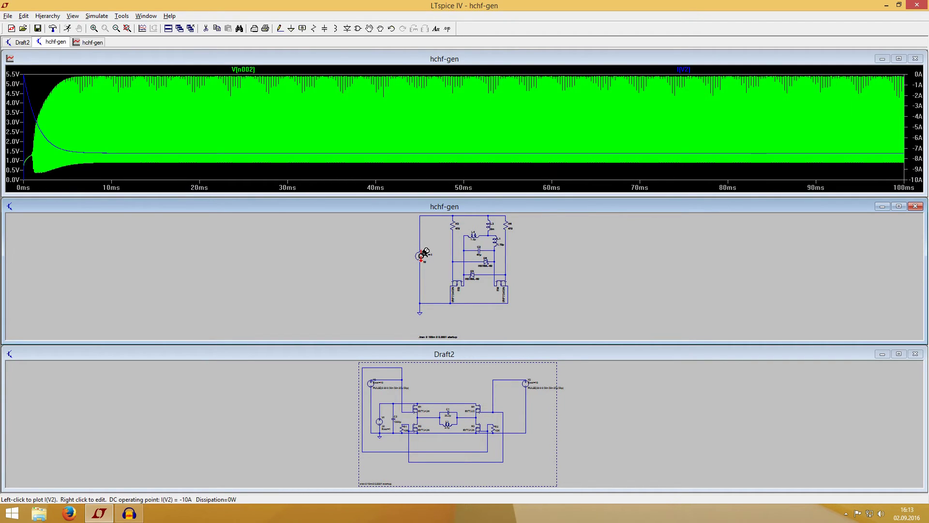
click(425, 254)
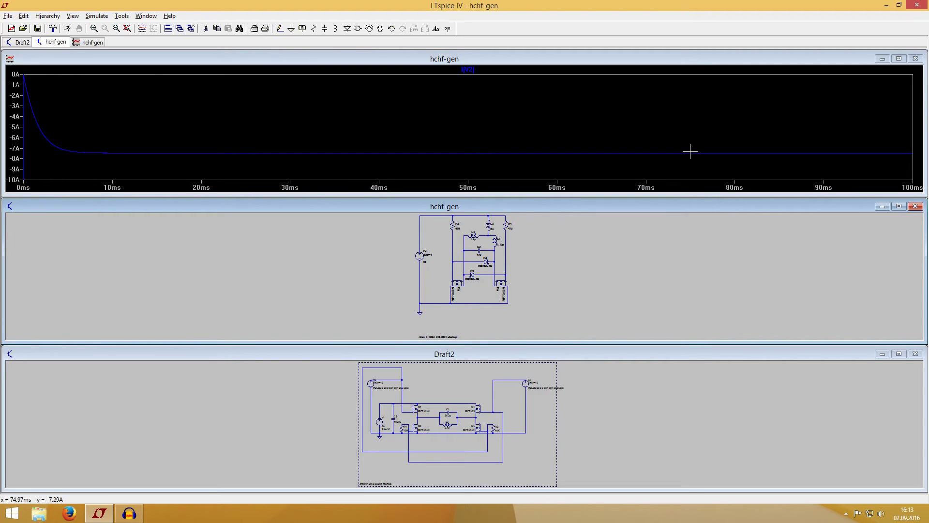
click(915, 58)
click(898, 206)
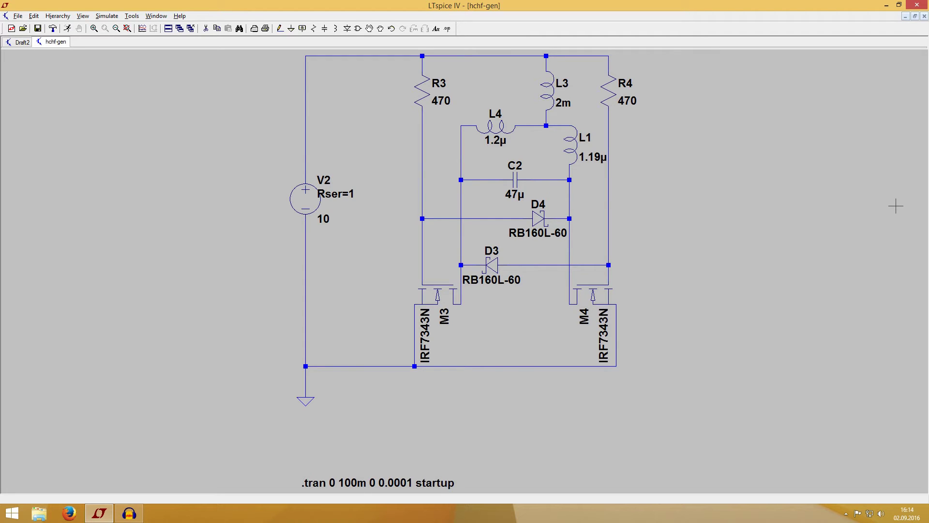
Step: Compare the hchf-gen oscillator schematic with the four-MOSFET bridge schematic in Draft2
mouse_move(547, 127)
click(22, 42)
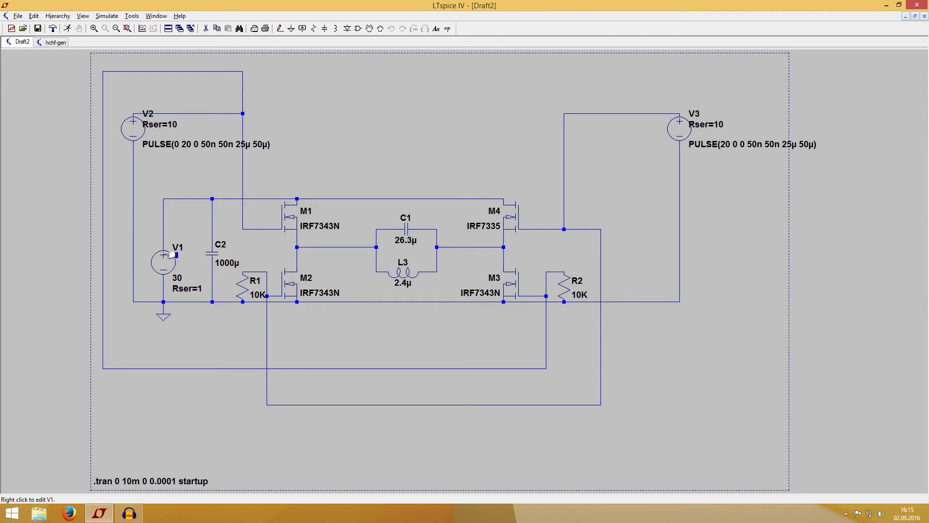
click(55, 42)
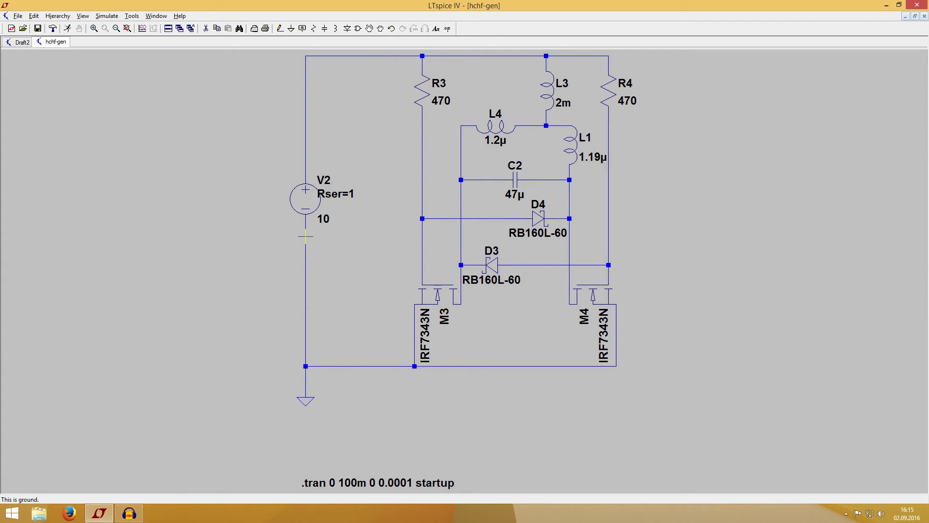
click(20, 42)
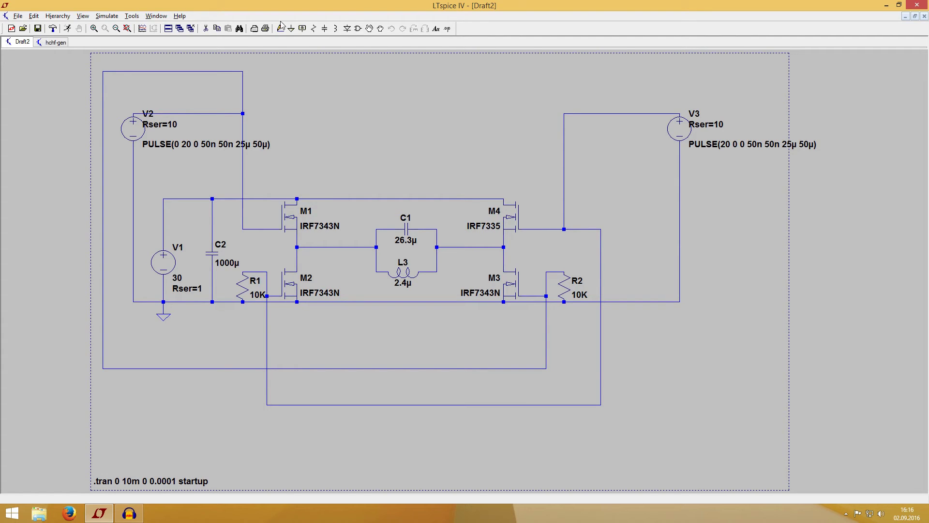
Step: Close the hchf-gen schematic without saving its changes
click(107, 15)
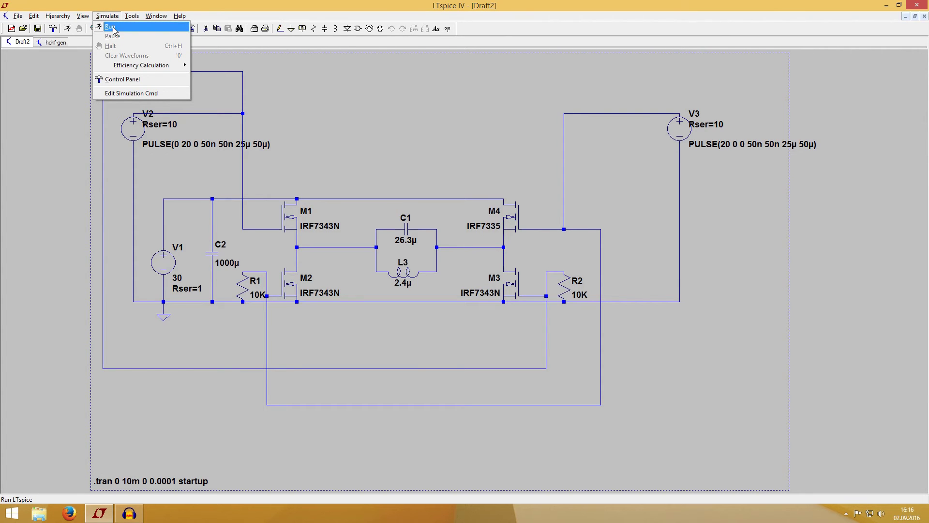
click(52, 42)
right_click(52, 43)
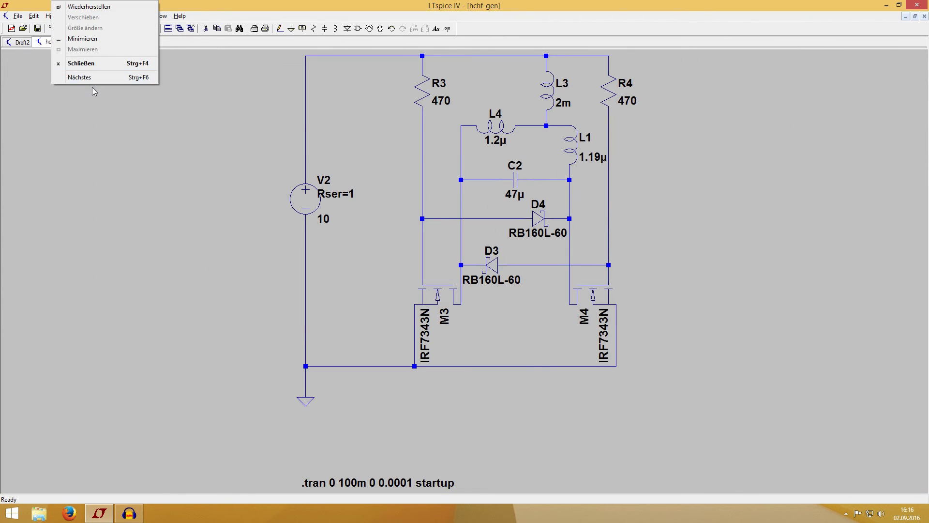
click(81, 64)
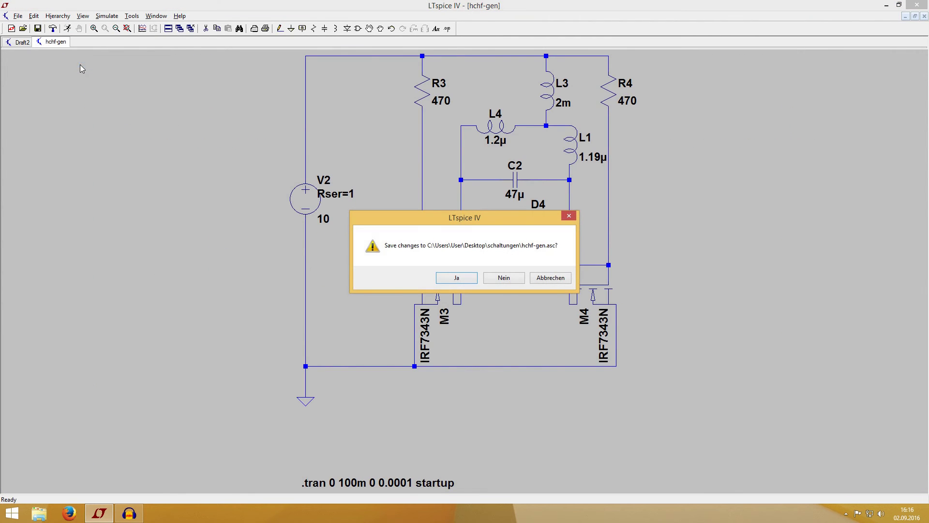
click(500, 279)
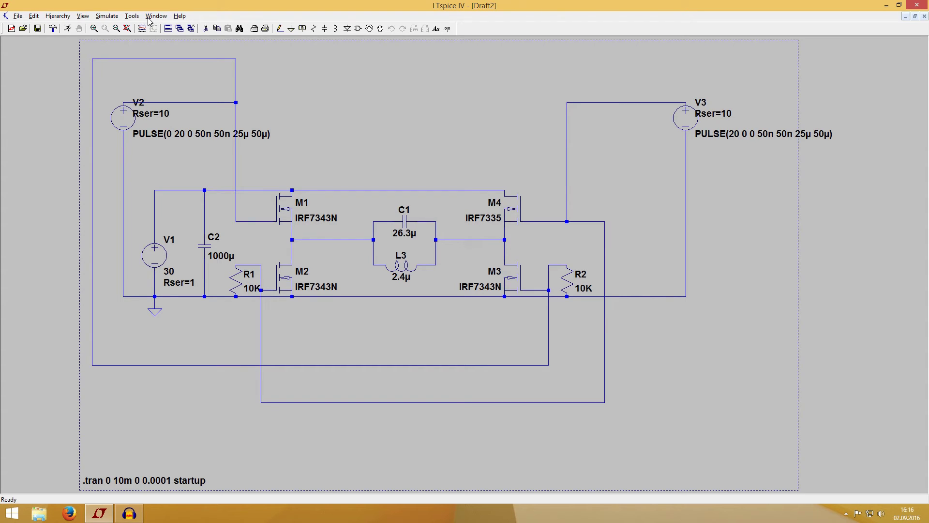
Step: Run the Draft2 simulation, plot the output voltage of pulse source V2, and close the waveform window
click(131, 18)
mouse_move(114, 21)
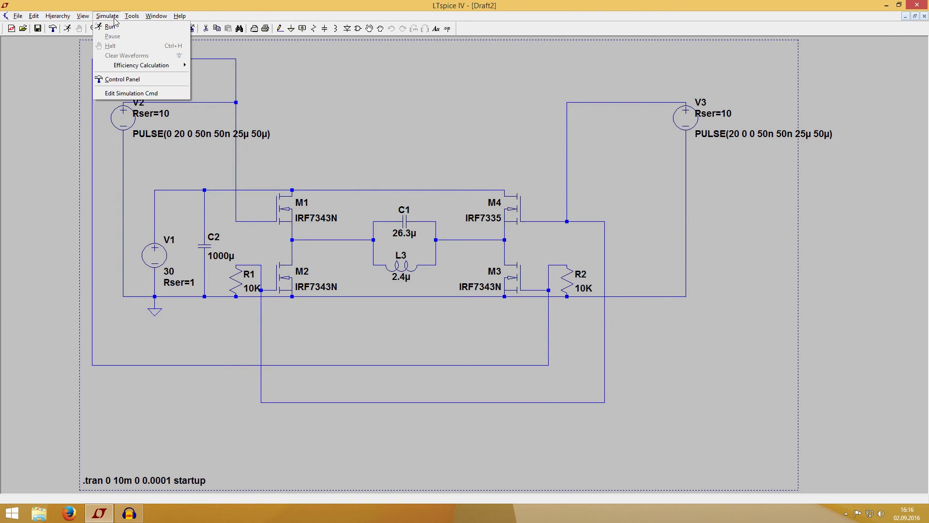
click(114, 28)
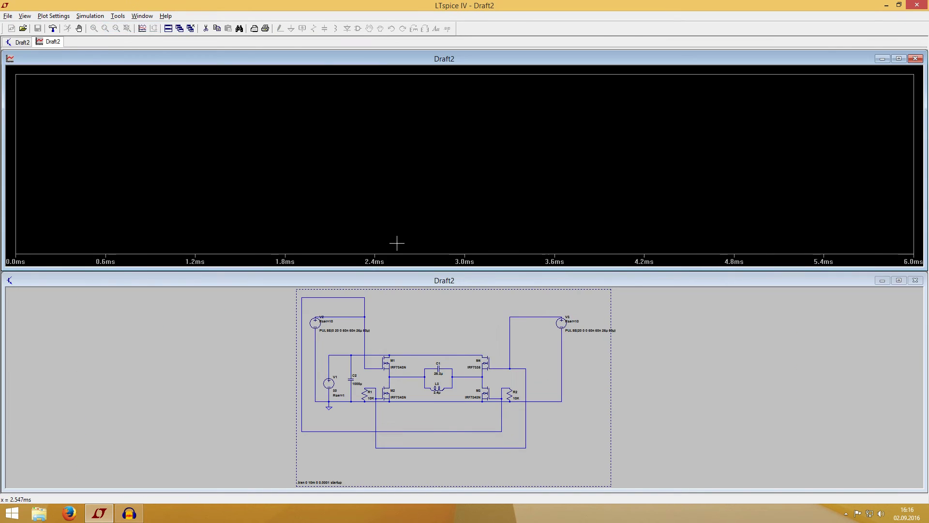
click(337, 316)
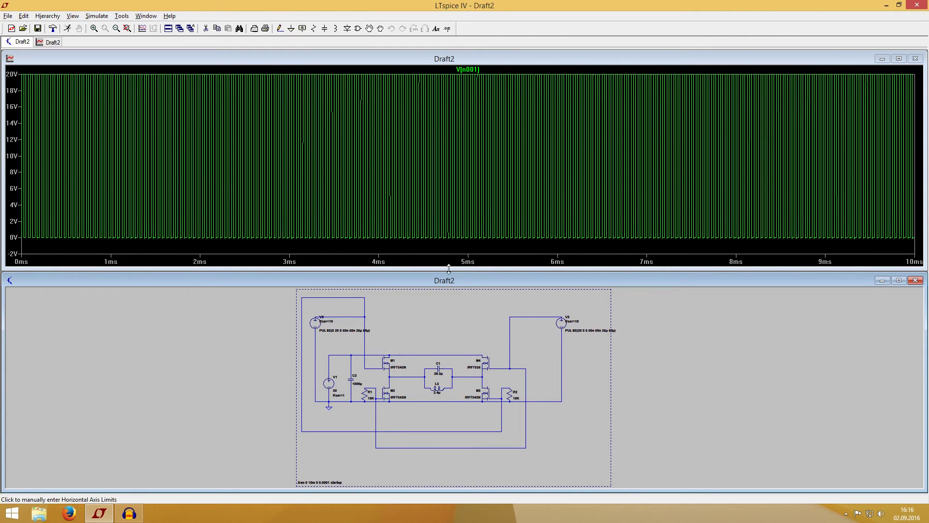
click(915, 58)
click(898, 268)
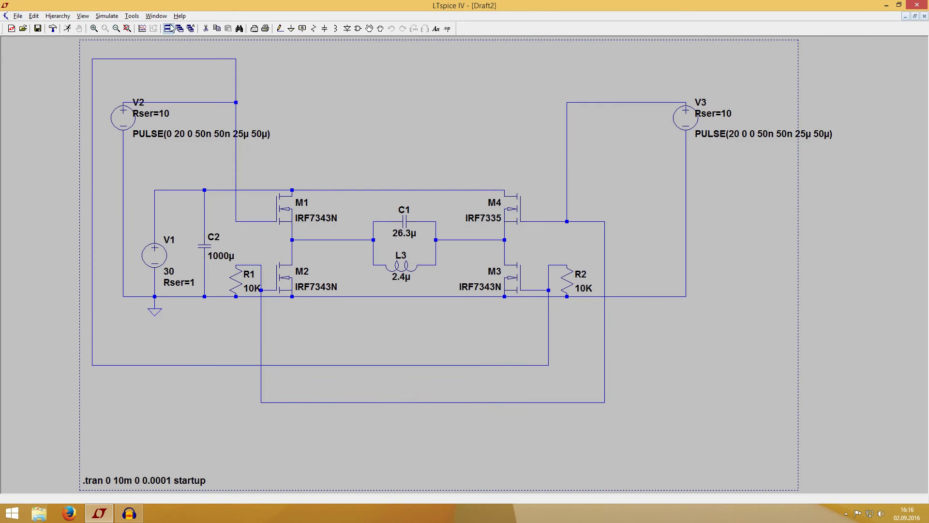
Step: Set the stop time of the Draft2 transient simulation to 1m
click(156, 16)
mouse_move(107, 16)
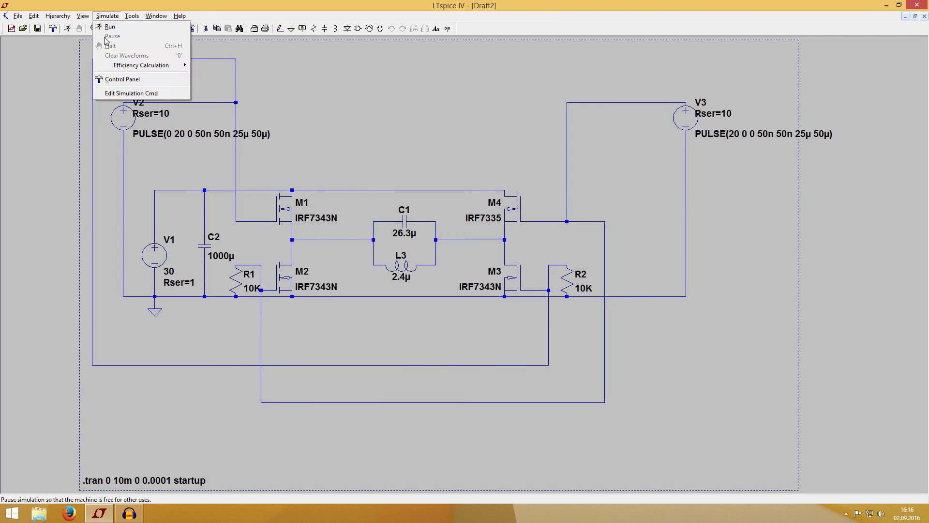
click(128, 93)
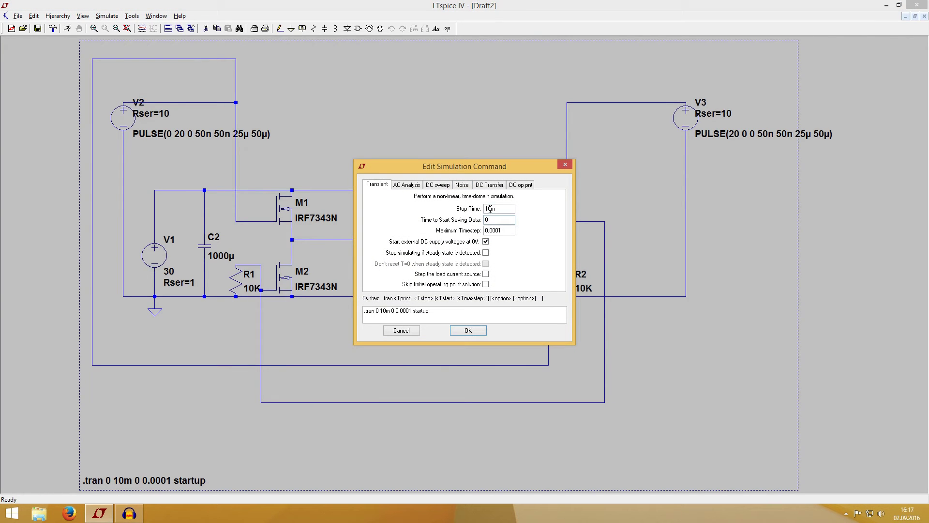
key(Delete)
click(468, 330)
Step: Run the Draft2 simulation again and plot the output voltages of pulse sources V2 and V3 together
click(107, 16)
click(112, 36)
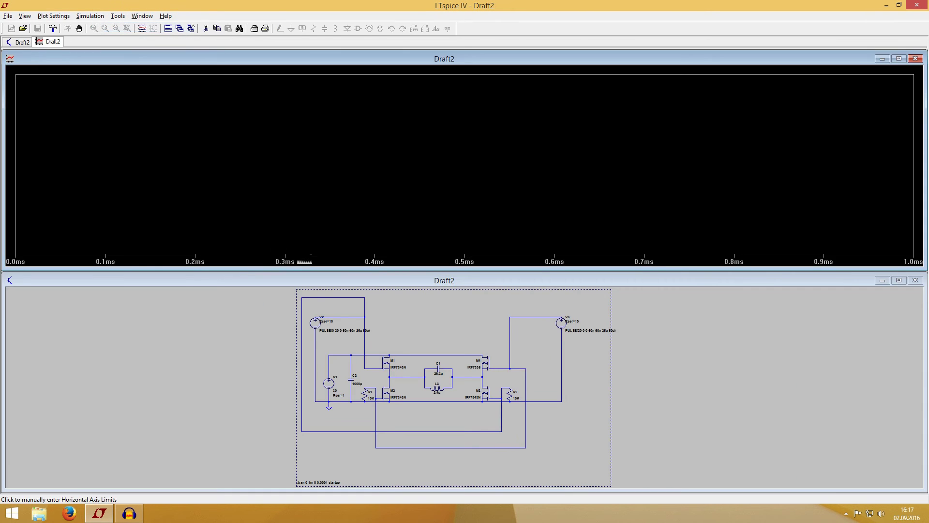
click(344, 317)
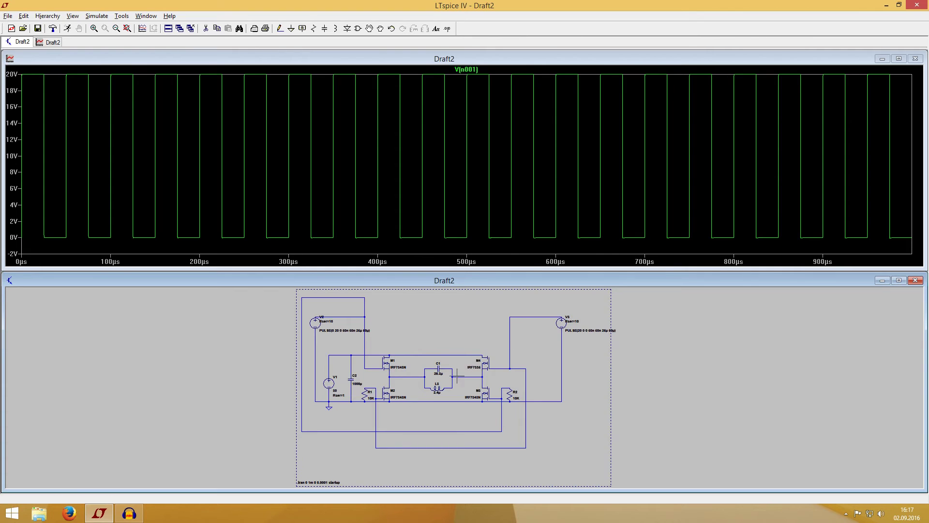
click(535, 316)
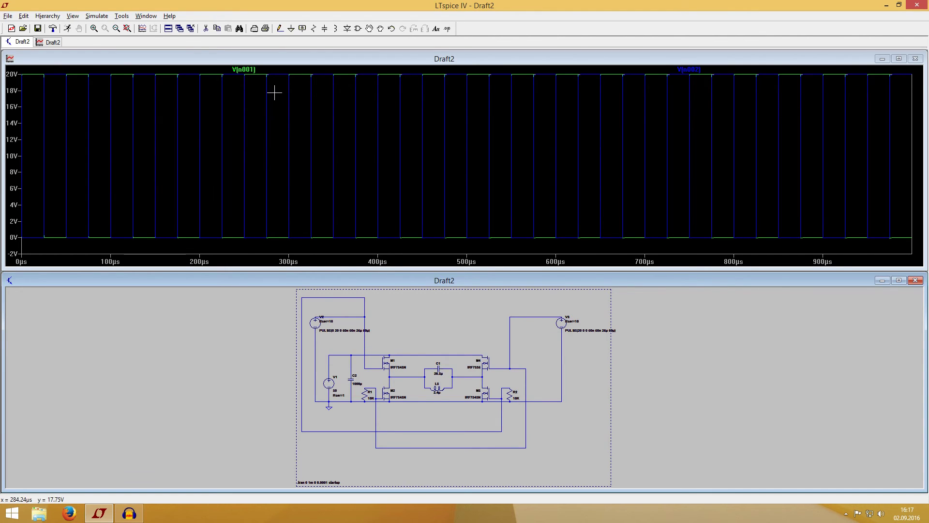
Step: View V2's output voltage alone and again with V3's, and close the waveform window to show the schematic at full size
click(349, 316)
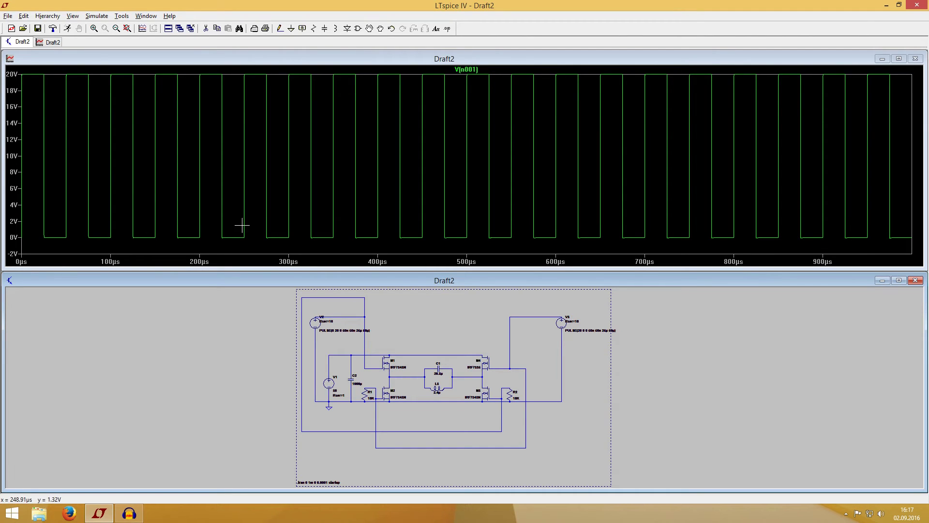
click(524, 316)
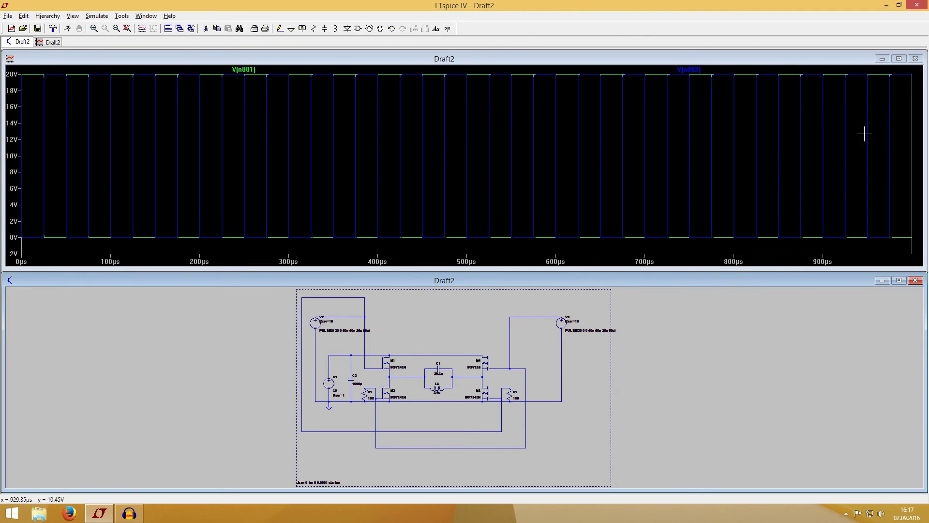
click(915, 70)
click(914, 58)
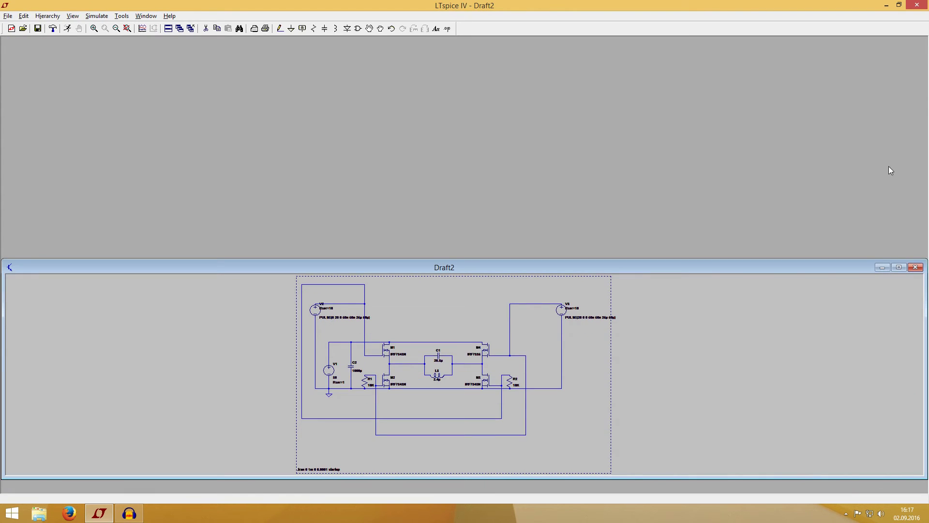
click(898, 268)
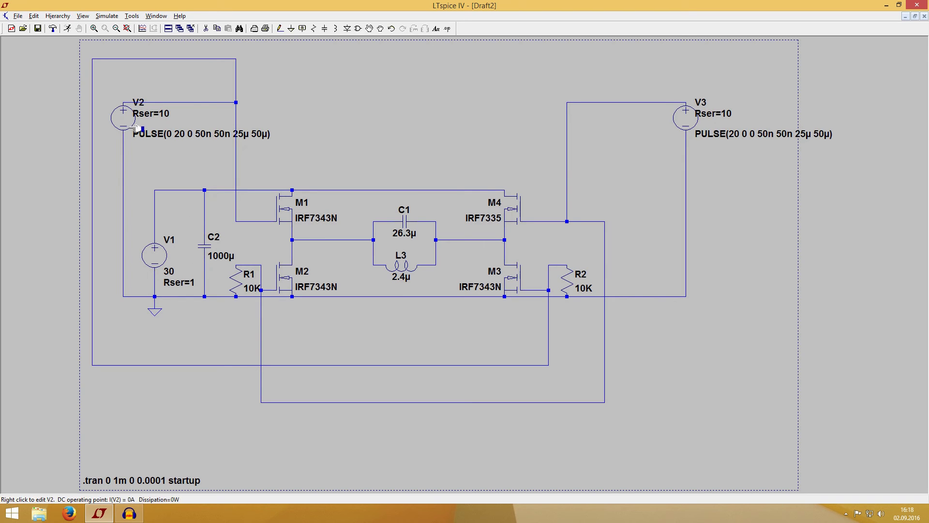
click(103, 17)
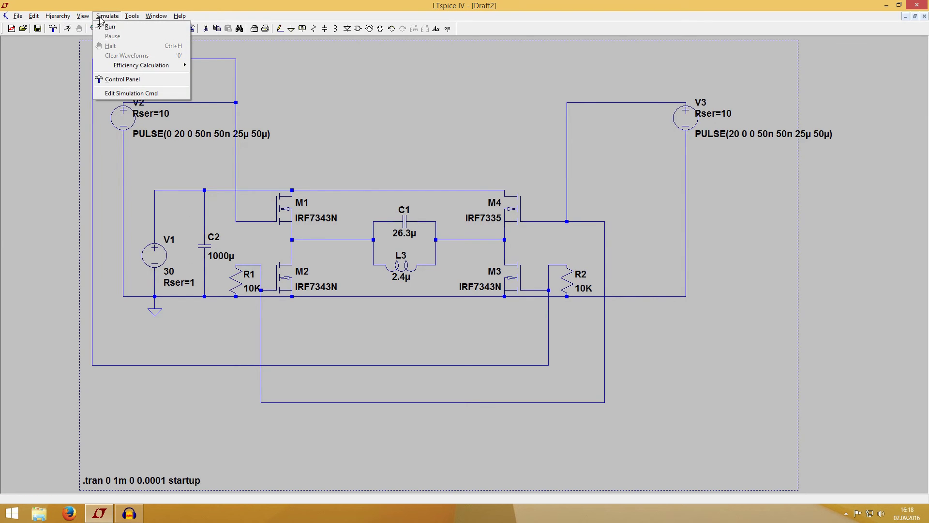
click(106, 28)
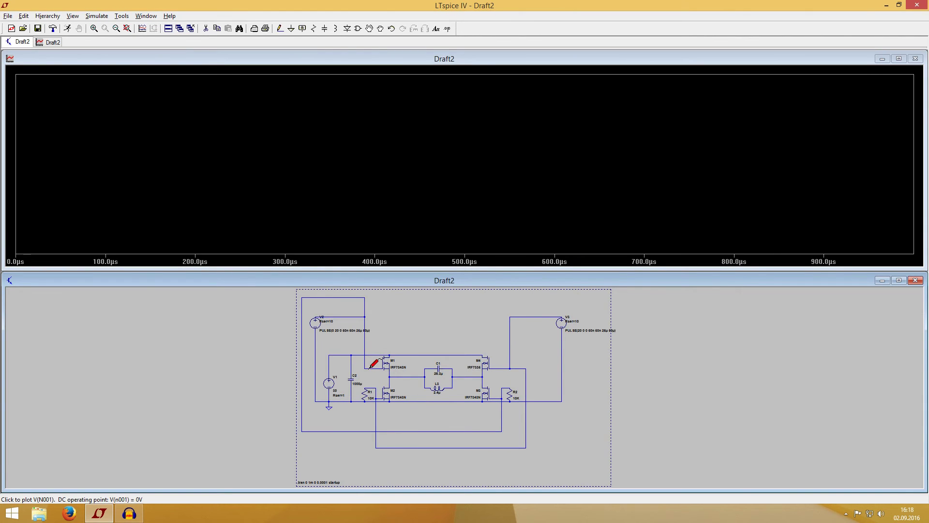
click(915, 58)
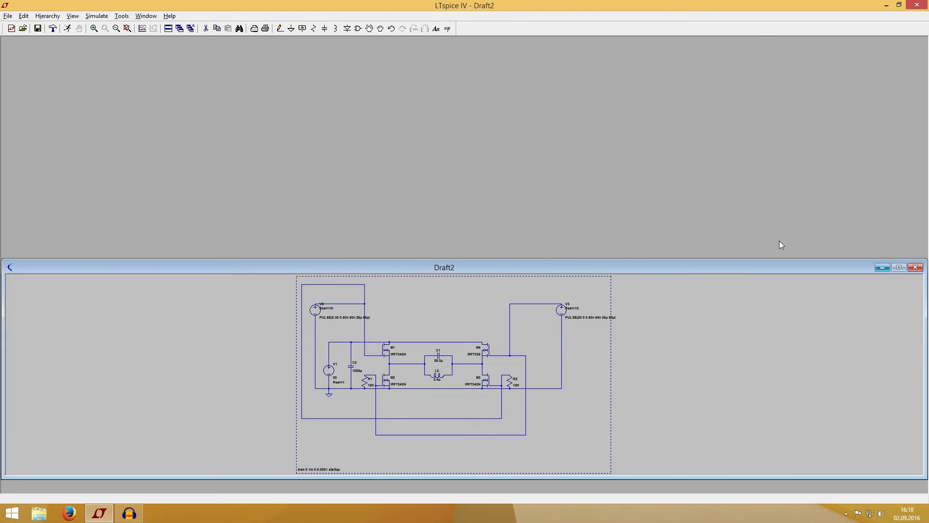
Step: Set the stop time of the Draft2 transient simulation to 10m
click(97, 16)
click(127, 95)
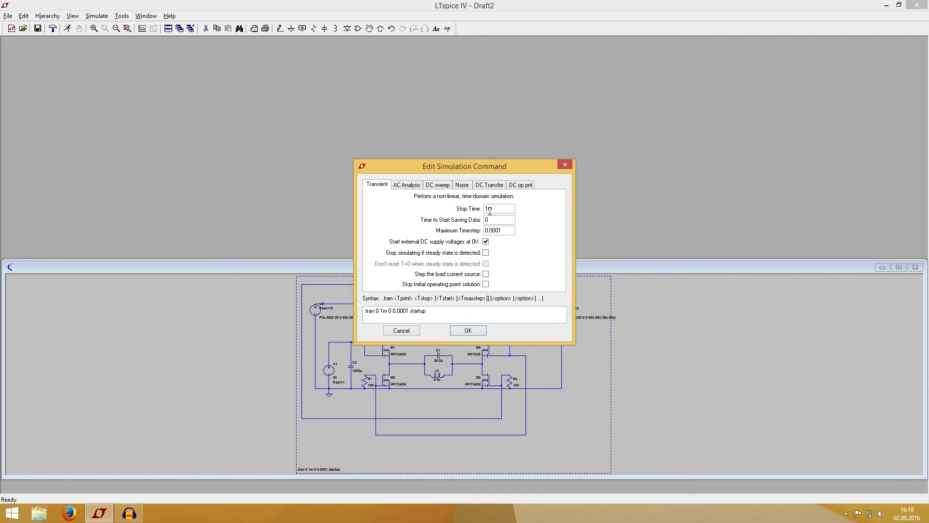
text(0)
click(468, 330)
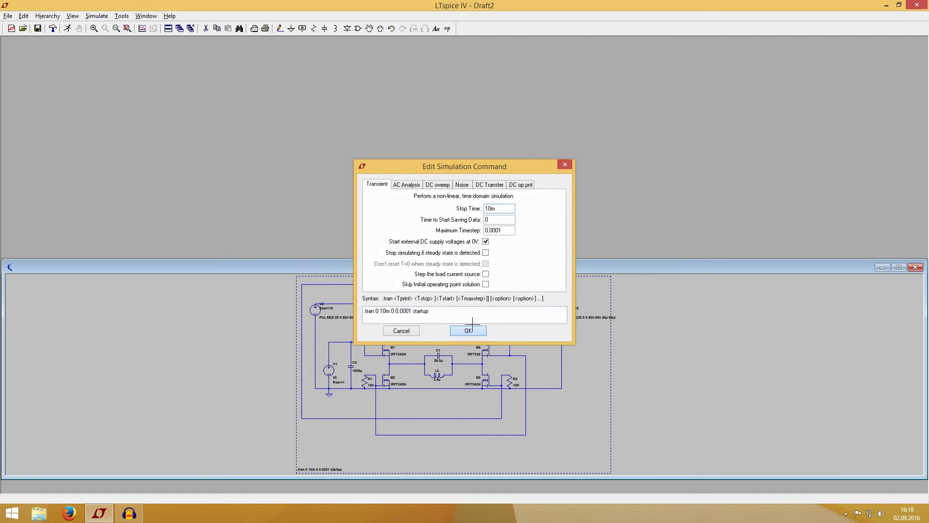
Step: Run the simulation, plot M1's gate voltage, the supply rail voltage and V1's current in turn, and return to the full-size schematic
click(97, 16)
click(102, 26)
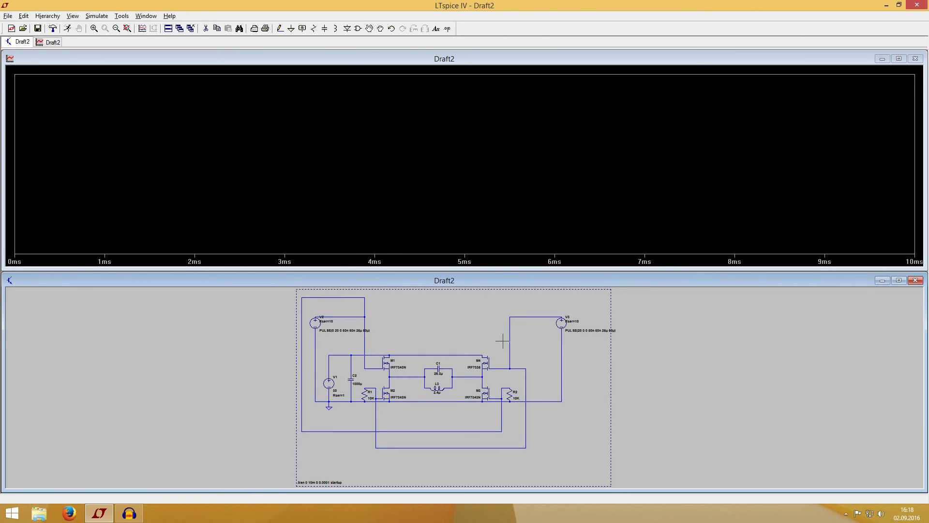
click(366, 364)
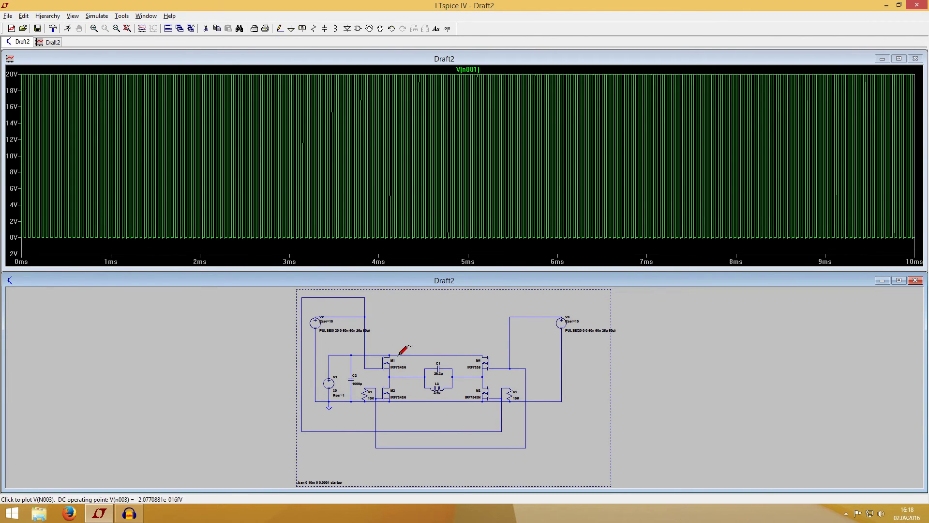
click(340, 356)
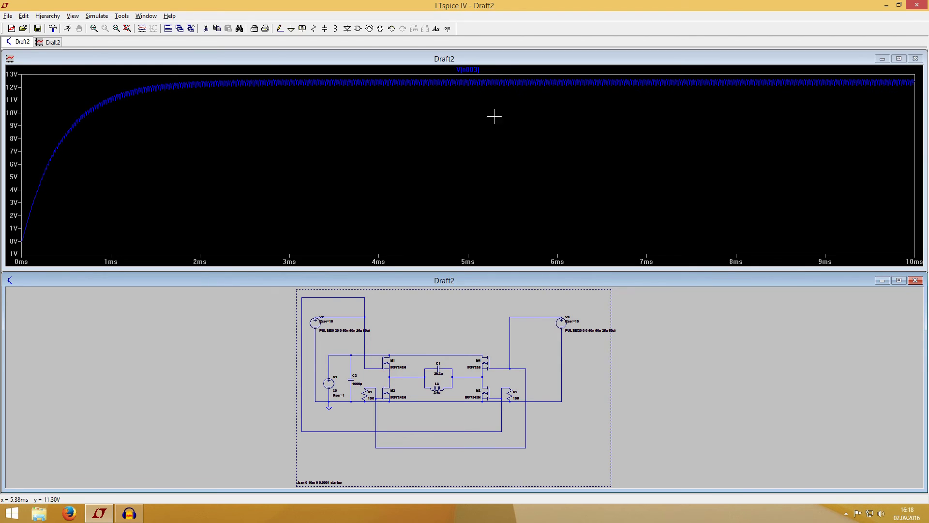
click(329, 382)
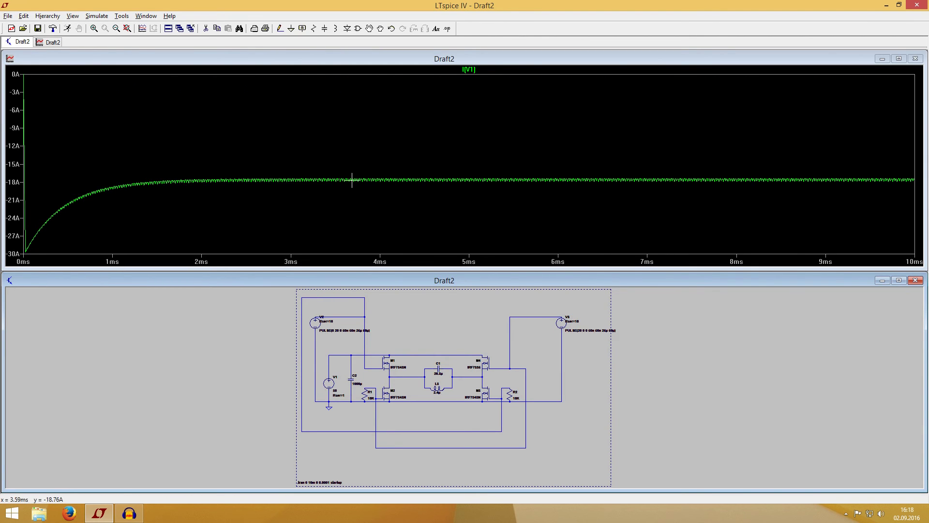
click(914, 59)
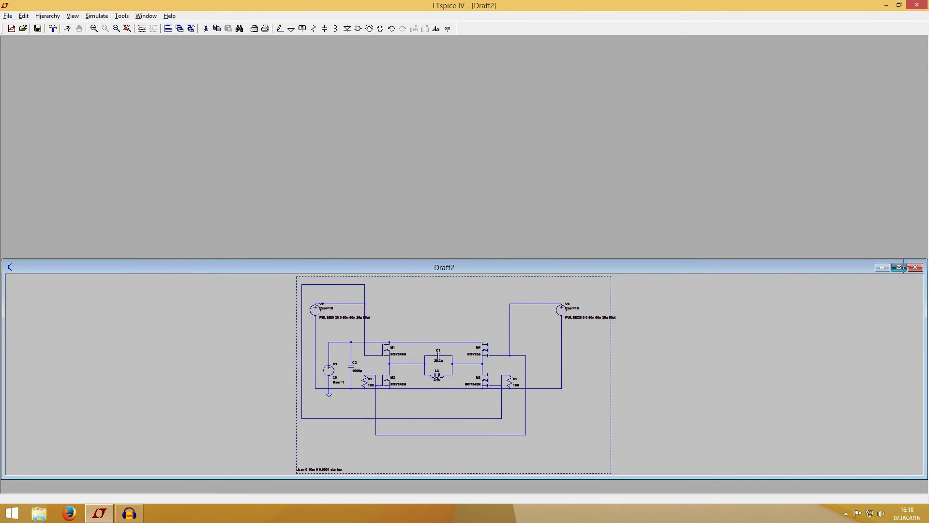
click(898, 267)
Step: Examine the properties of inductor L3 and capacitor C1, closing their dialogs without changes
right_click(411, 272)
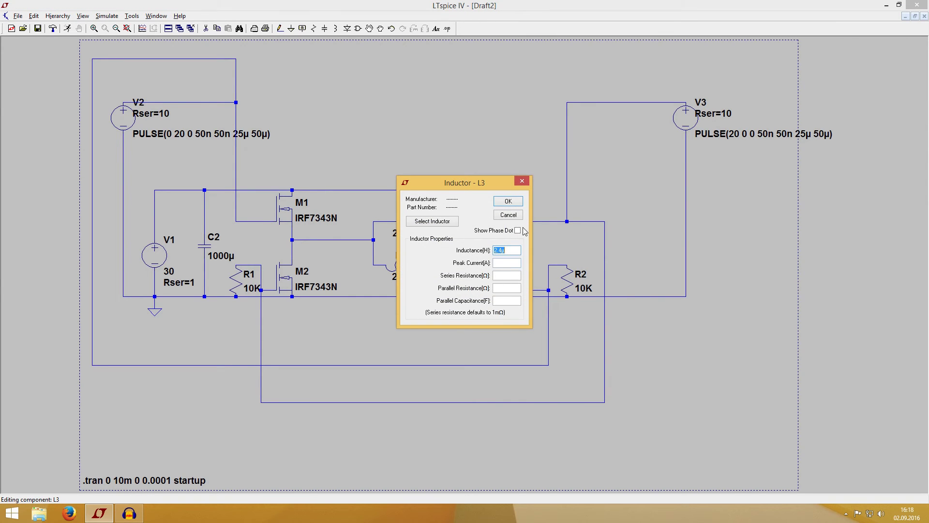
click(522, 182)
right_click(406, 227)
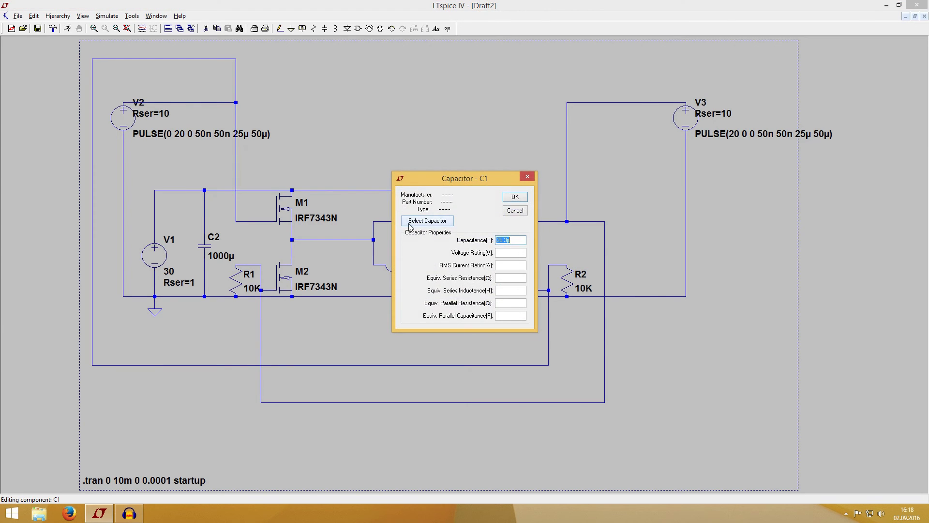
click(524, 178)
right_click(406, 267)
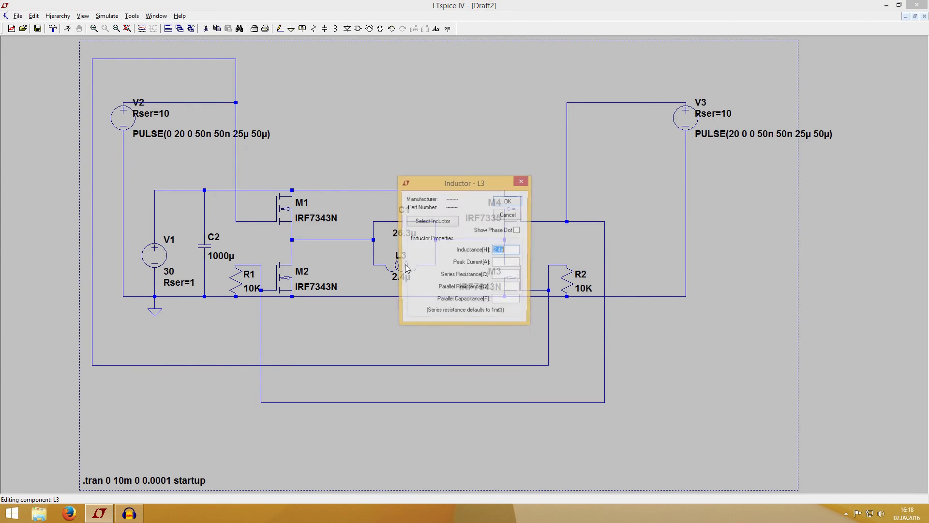
click(501, 275)
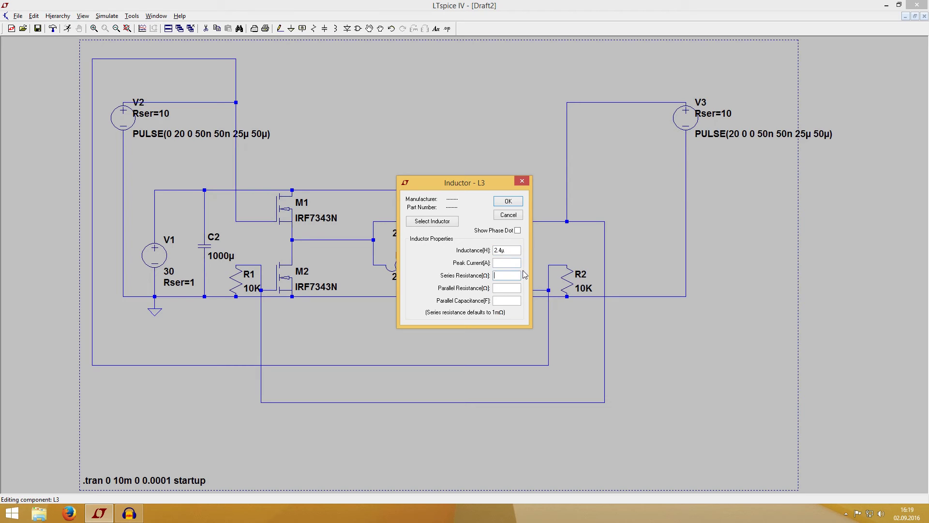
click(521, 181)
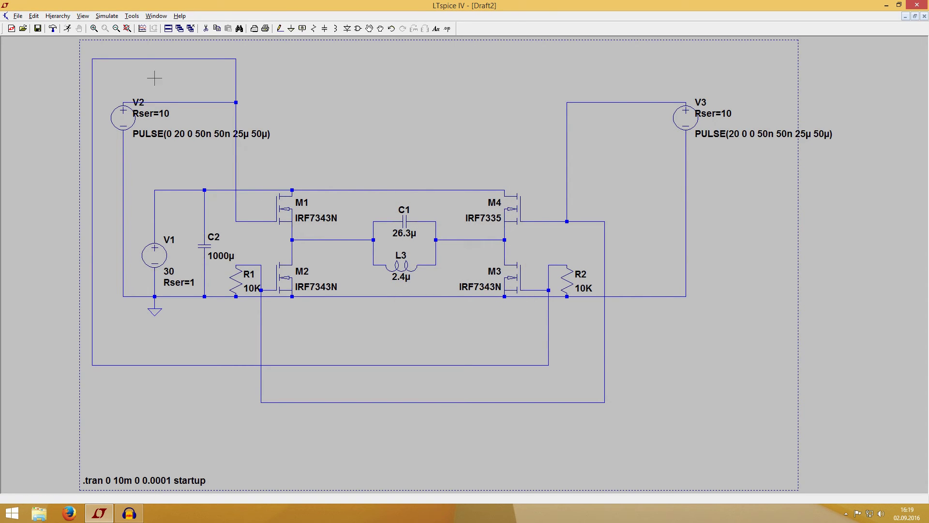
Step: Run the simulation again and plot the current of inductor L3, followed by the voltage at the tank node between M1 and M2
click(106, 15)
click(114, 28)
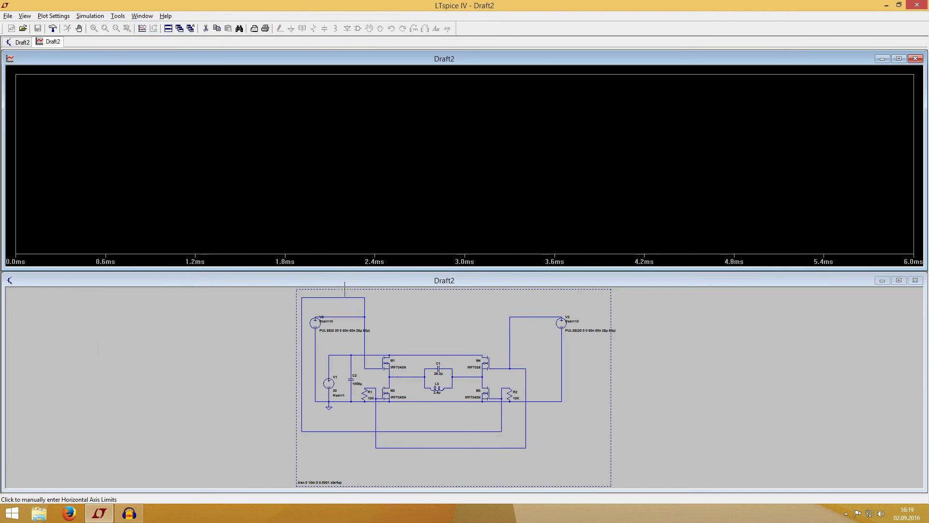
click(437, 385)
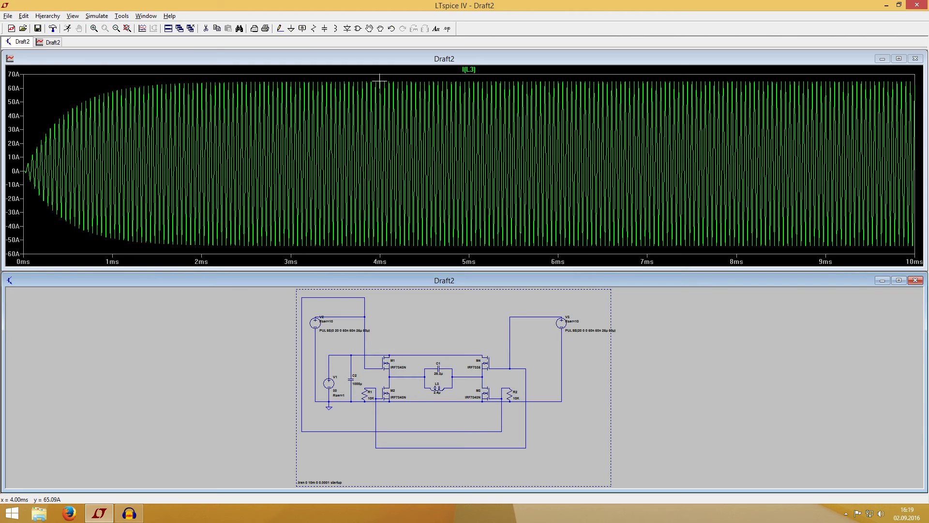
click(424, 384)
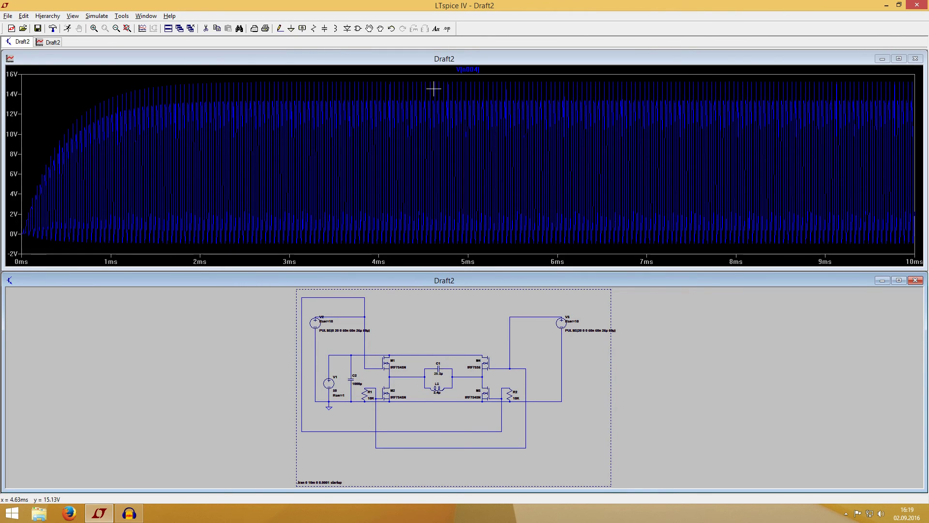
Step: Plot supply V1's current and M1's gate voltage, and close the waveform window to show the schematic at full size
click(329, 383)
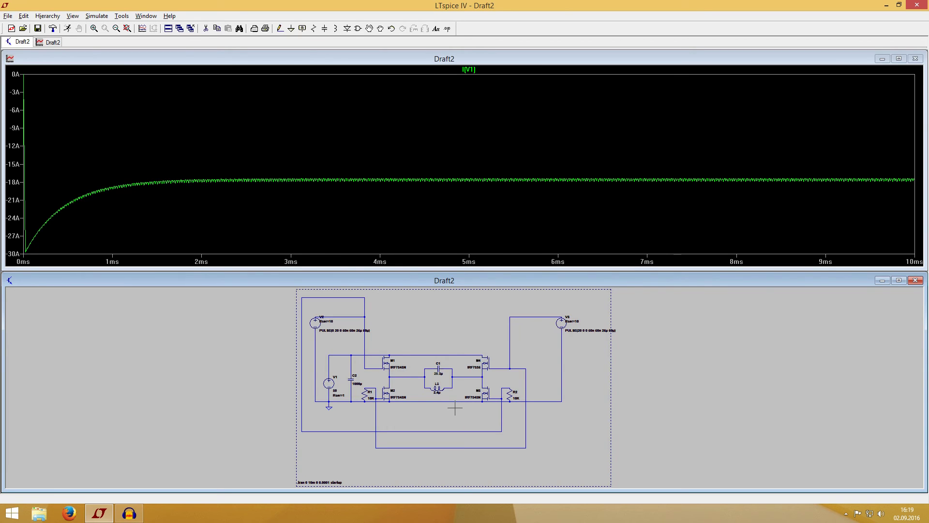
click(368, 367)
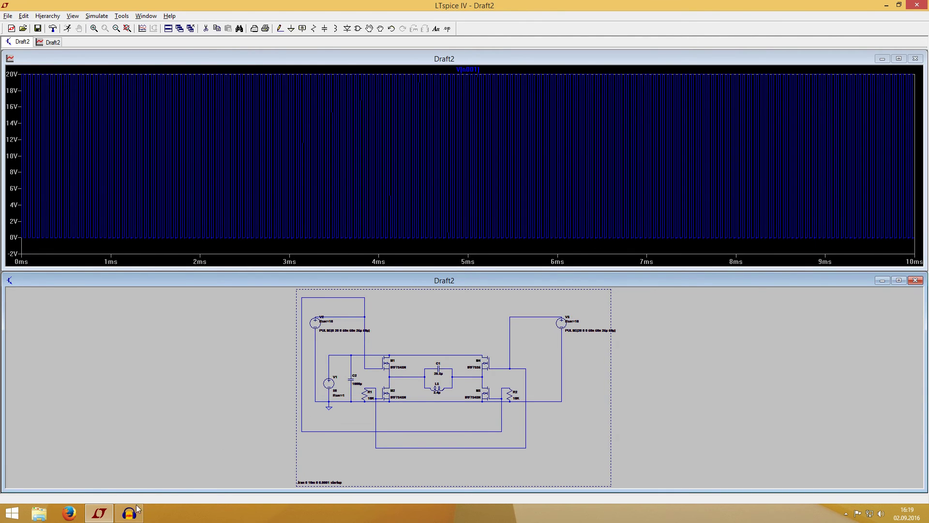
mouse_move(136, 514)
click(914, 58)
click(899, 267)
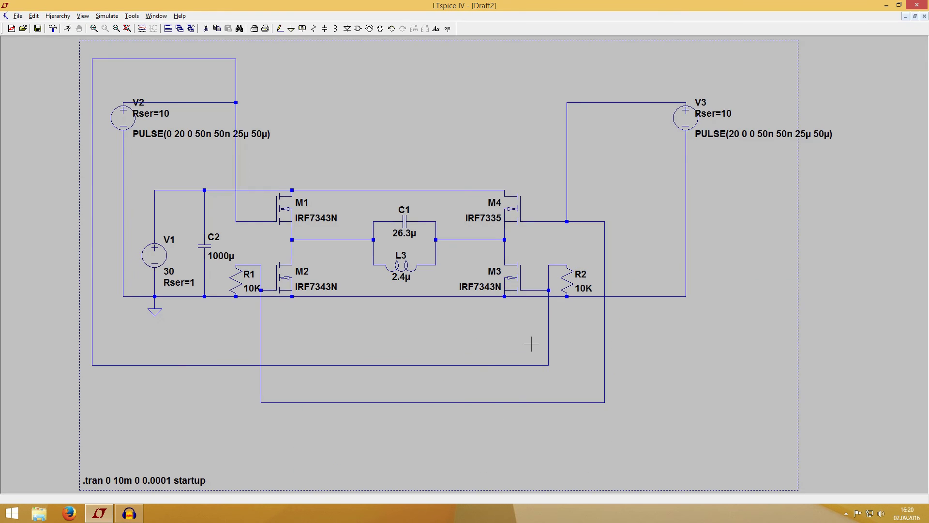
Step: Set the series resistance of inductor L3 to 1 Ω
right_click(402, 267)
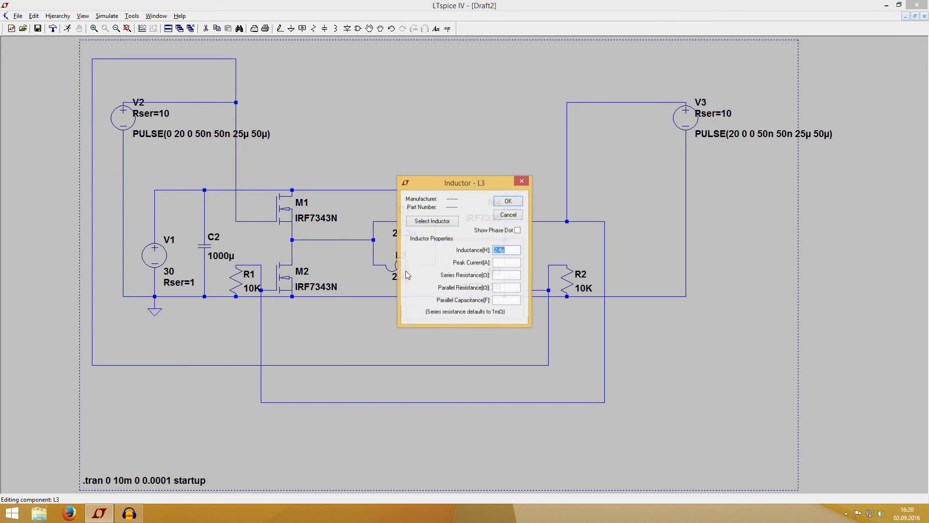
click(502, 276)
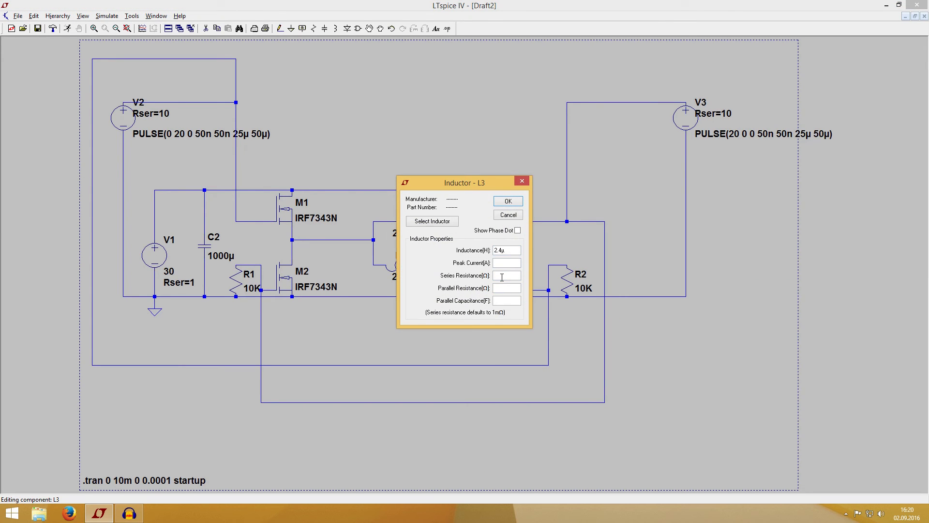
text(1)
click(508, 201)
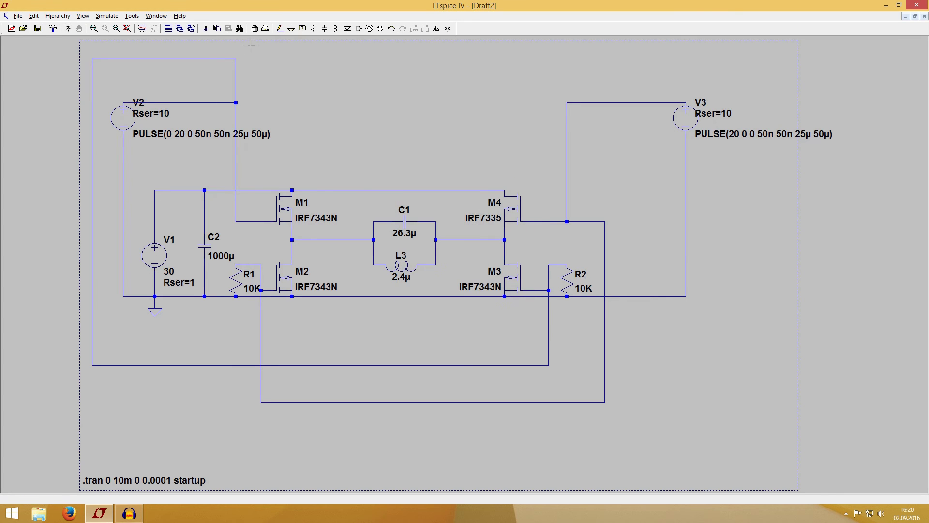
Step: Run the simulation, compare the currents of inductor L3 and supply V1 by plotting them alternately, and return to the full-size schematic
click(103, 16)
click(110, 24)
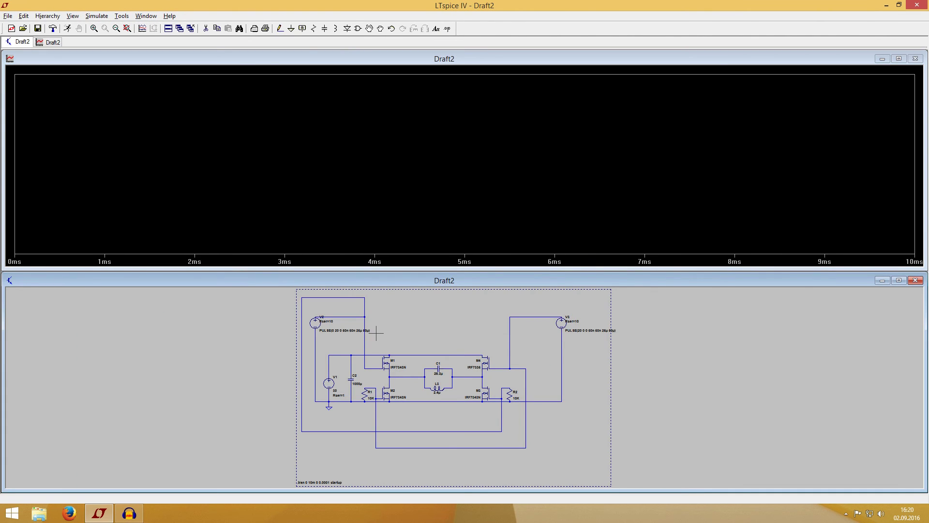
click(436, 388)
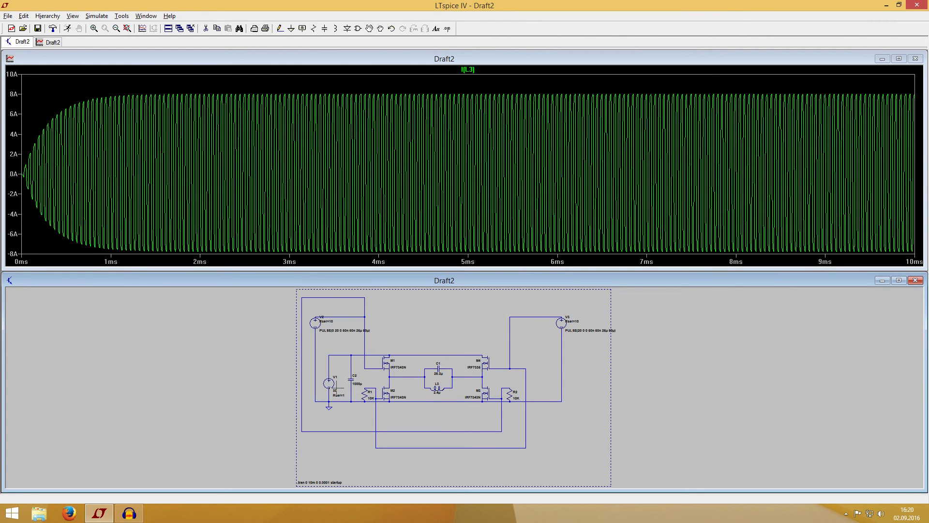
click(330, 380)
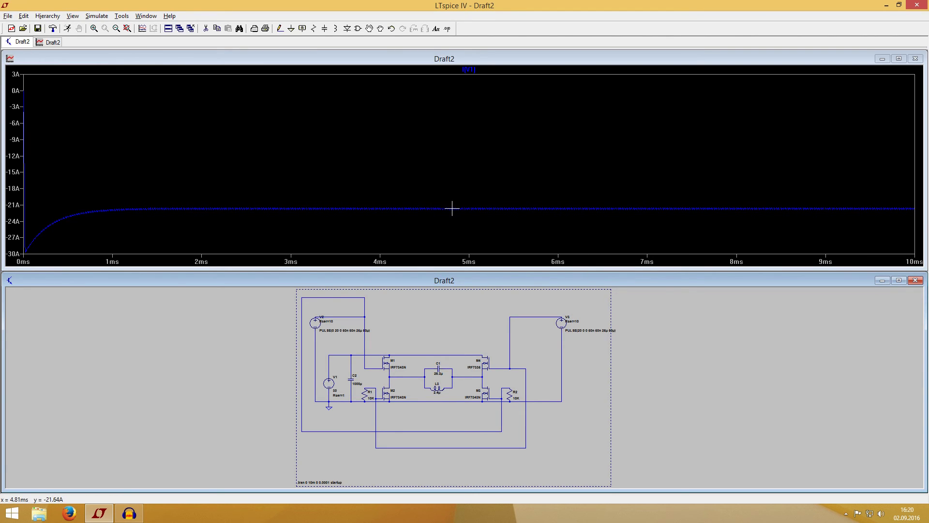
click(438, 388)
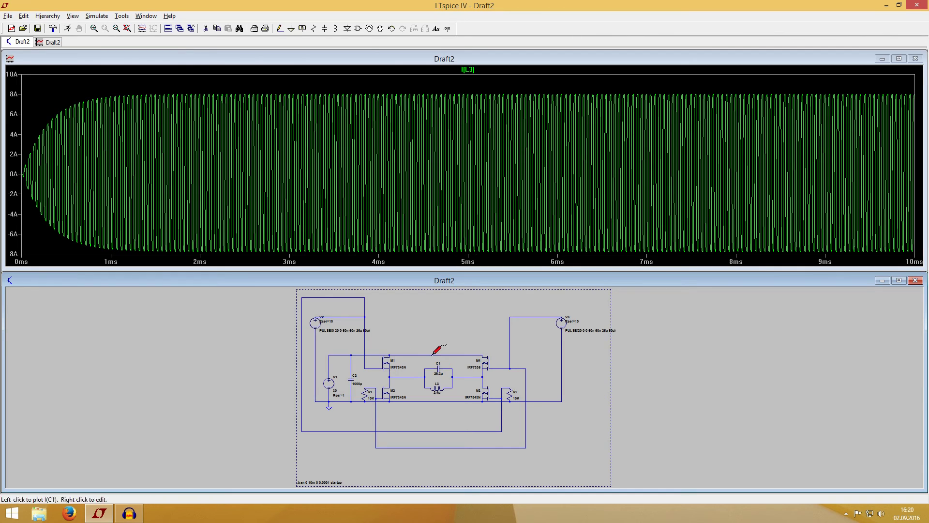
click(335, 380)
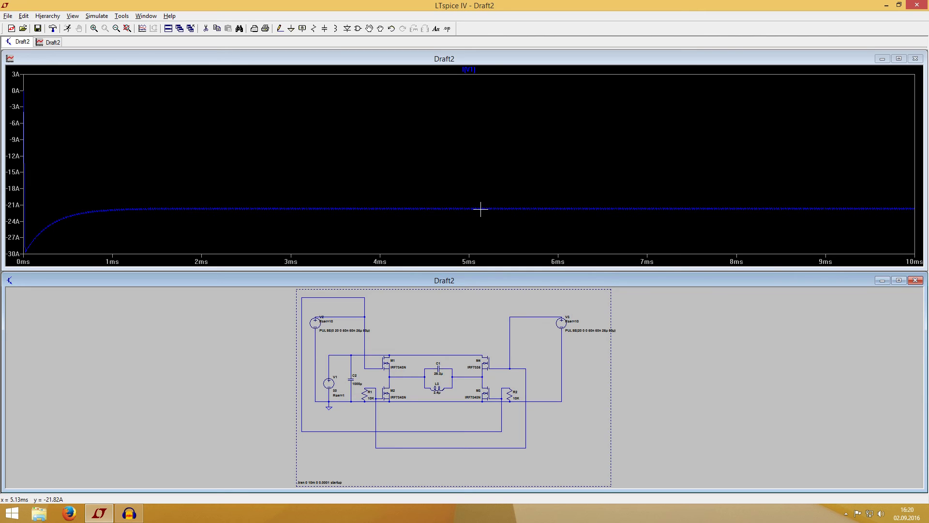
click(915, 59)
click(899, 280)
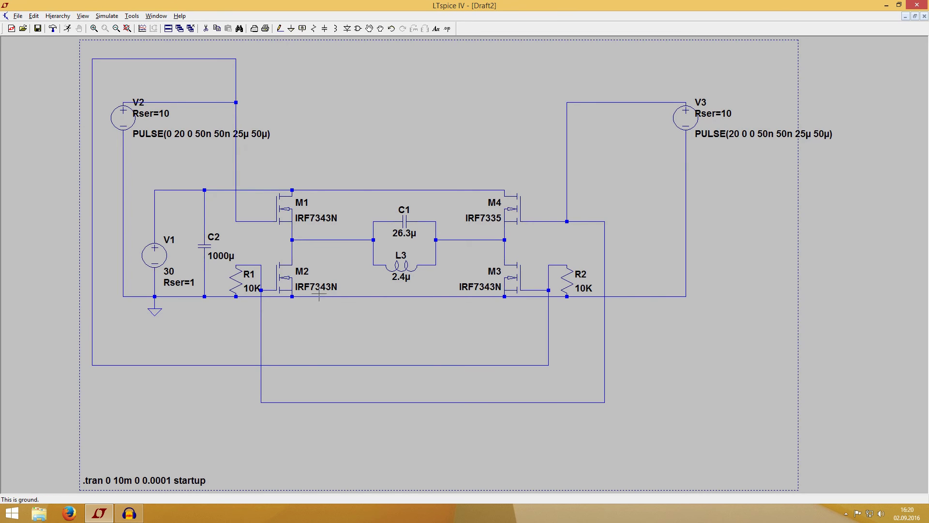
Step: Change source V2 to a sine with 0 V offset, 20 V amplitude and 20K frequency, clearing the delay, theta, phase and cycle values
right_click(132, 119)
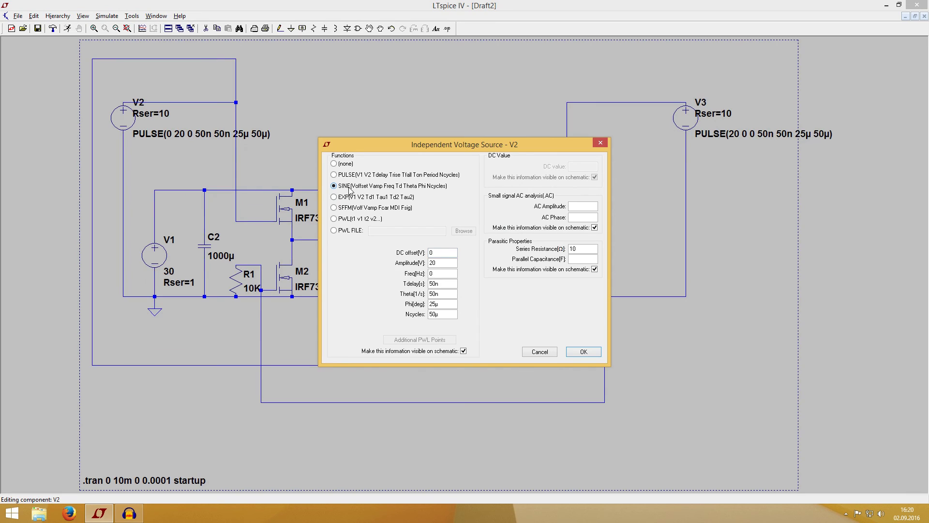
double_click(440, 276)
text(2)
double_click(450, 283)
key(BackSpace)
double_click(447, 294)
key(BackSpace)
double_click(436, 304)
key(BackSpace)
double_click(436, 314)
key(BackSpace)
click(583, 351)
Step: Change source V3 to a sine with 0 V offset, 20 V amplitude, 20K frequency, zero delay and theta, and 180 degrees phase
right_click(692, 112)
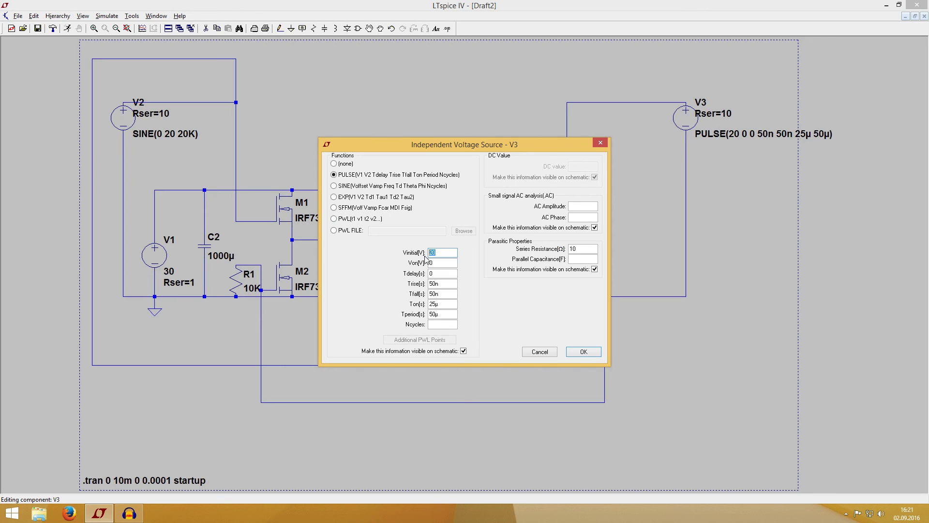
click(373, 186)
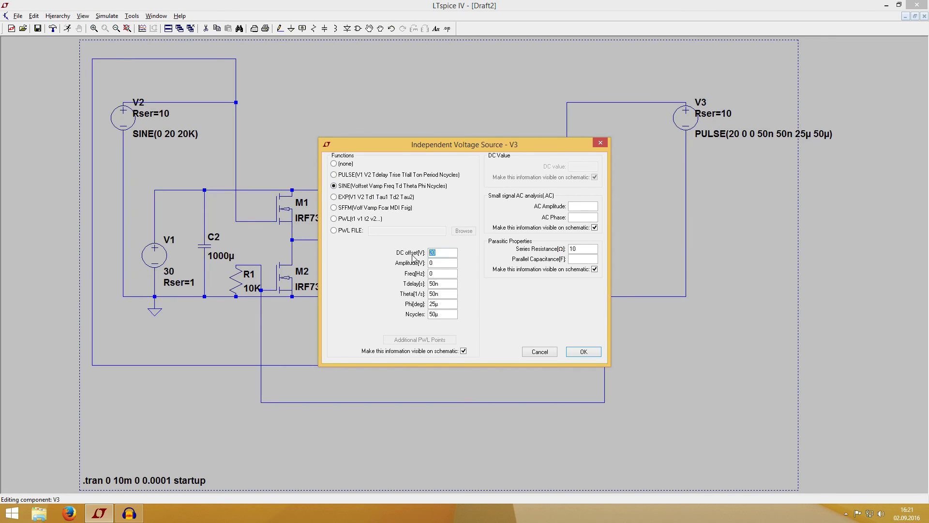
key(BackSpace)
text(2)
key(Tab)
text(2)
key(Tab)
key(BackSpace)
key(Tab)
key(BackSpace)
key(Tab)
key(BackSpace)
text(180)
key(Tab)
key(Delete)
click(591, 351)
Step: Run the simulation with the sine sources and plot the output voltage of V2
click(107, 16)
click(111, 28)
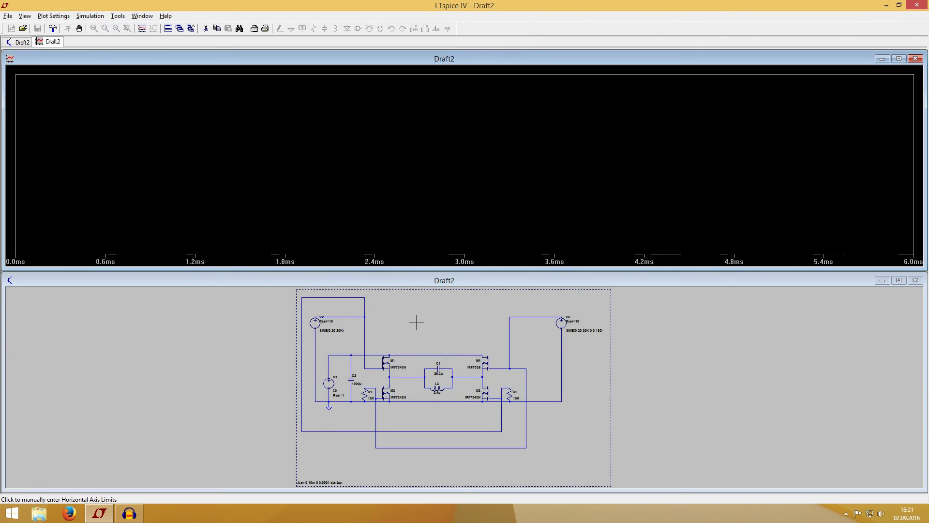
click(344, 315)
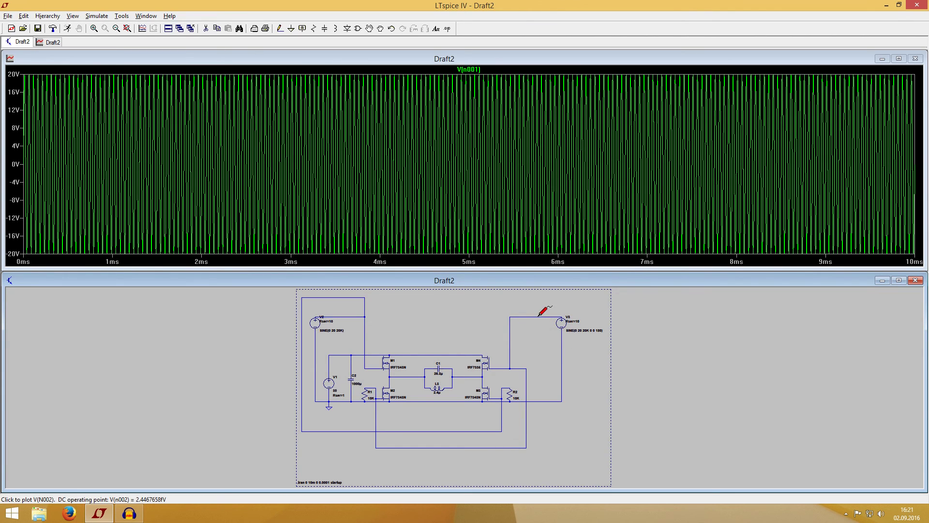
Step: Close the plot and shorten the transient simulation's stop time to 1m
click(914, 58)
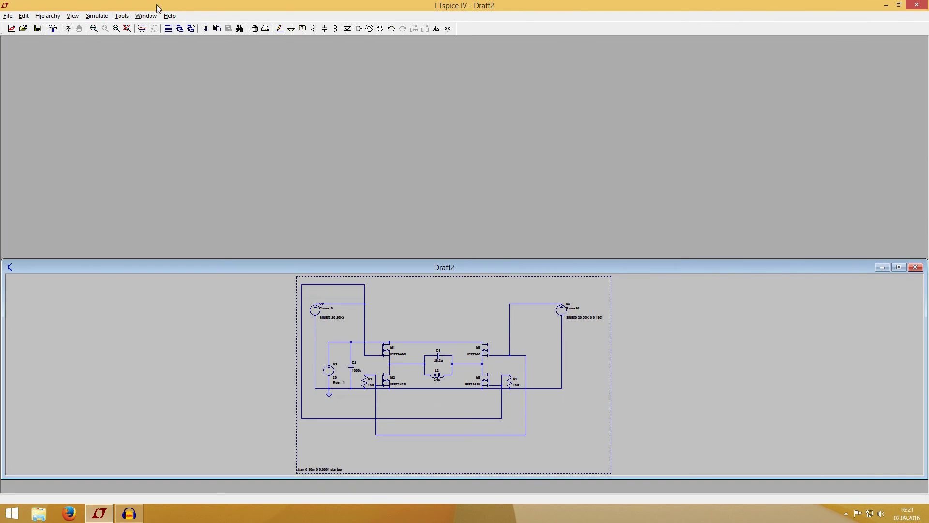
click(109, 17)
click(128, 92)
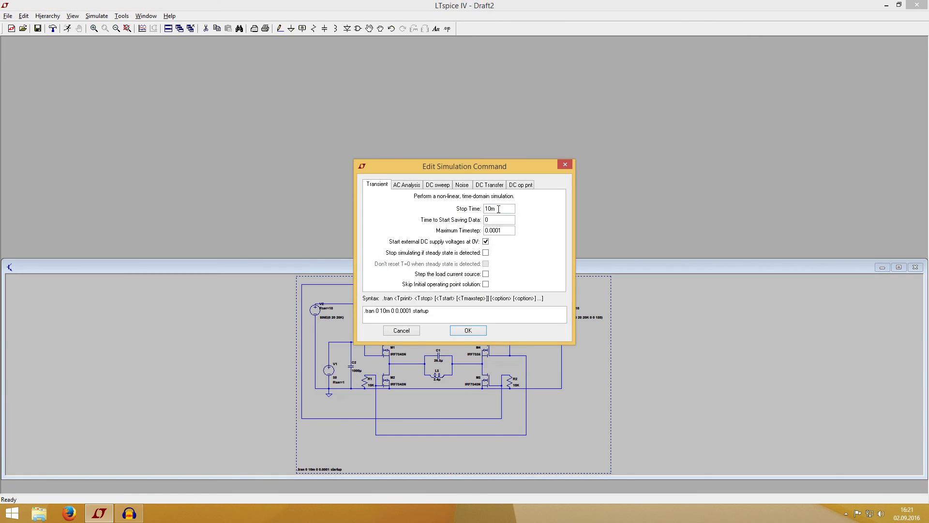
key(BackSpace)
click(468, 330)
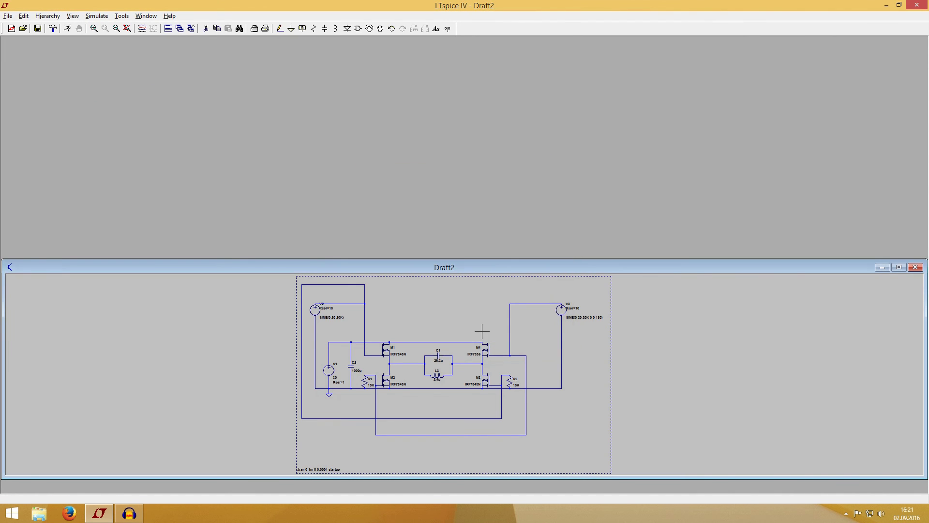
Step: Run the simulation and plot the output voltages of V2 and V3 together to compare their phase
click(98, 16)
click(106, 29)
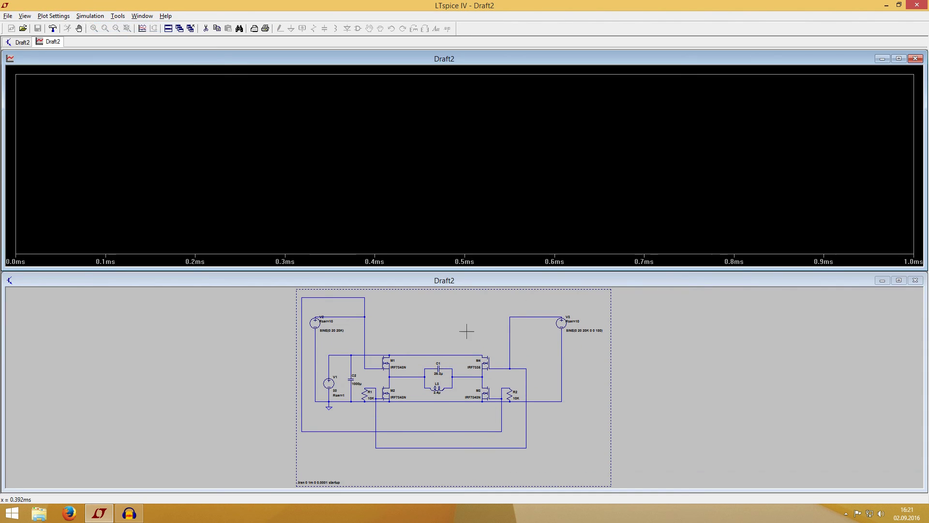
click(349, 316)
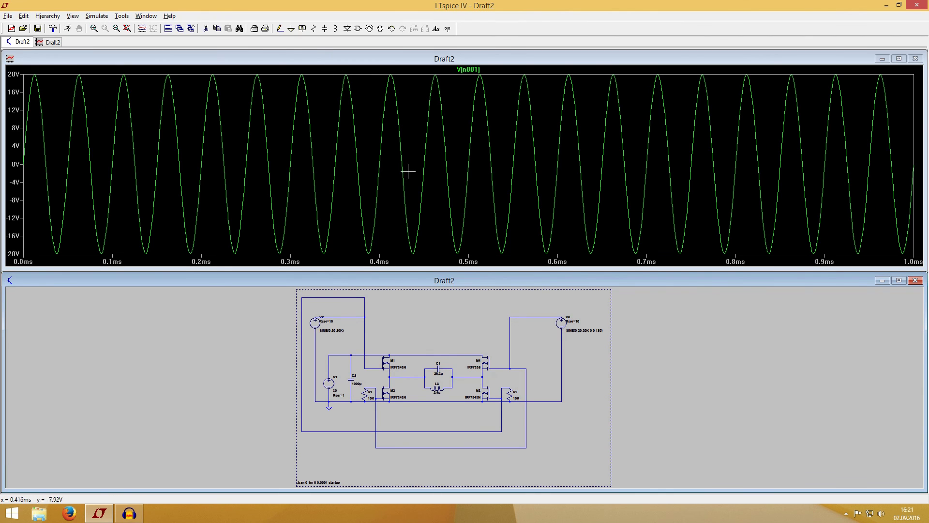
click(541, 316)
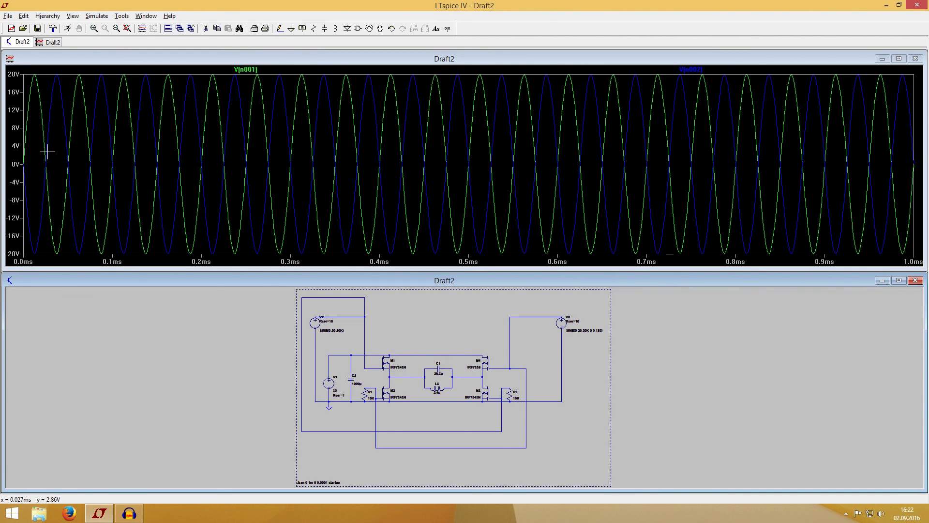
Step: Close the plot, return to the full-size schematic and clear the series resistance of inductor L3
click(915, 58)
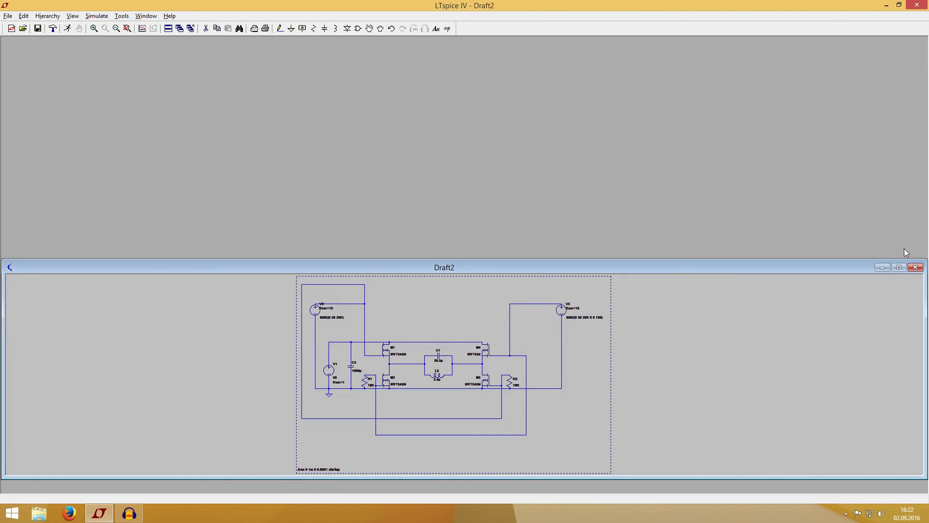
click(899, 267)
right_click(400, 271)
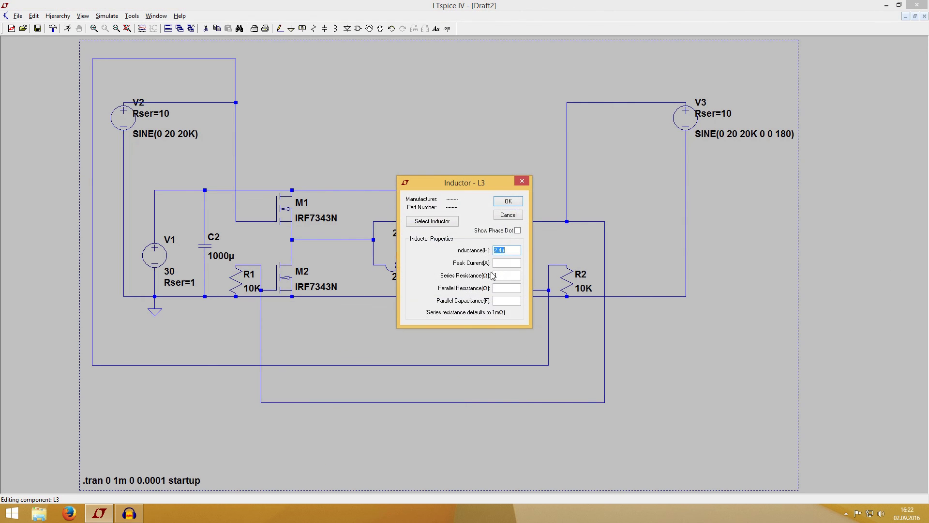
double_click(493, 275)
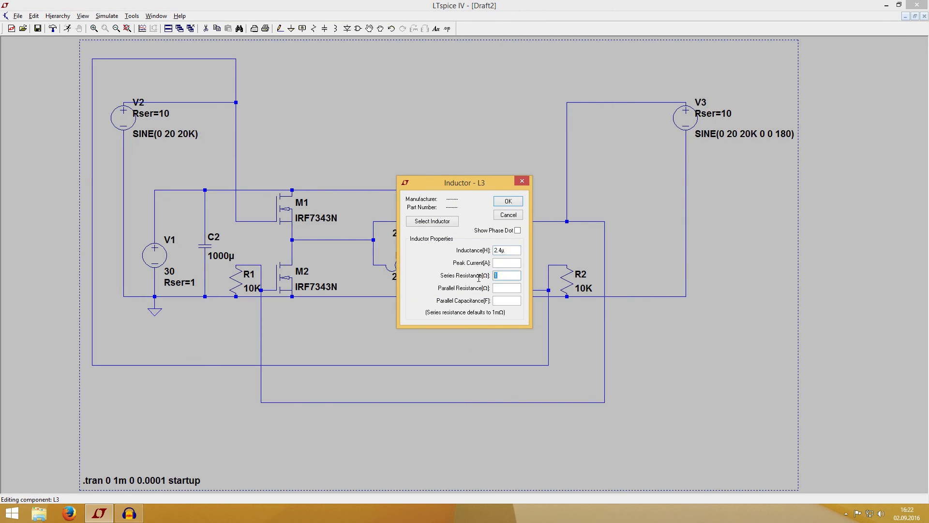
click(508, 201)
click(110, 15)
click(109, 25)
click(490, 347)
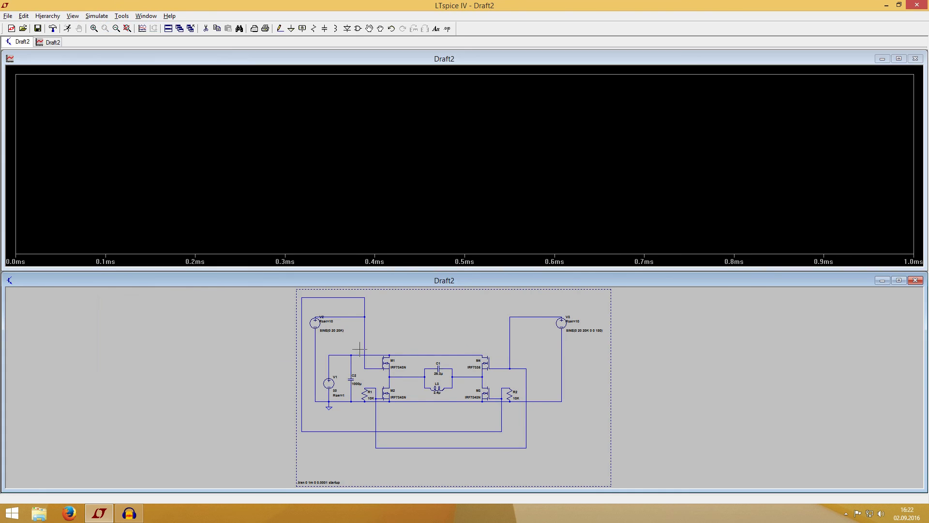
click(915, 58)
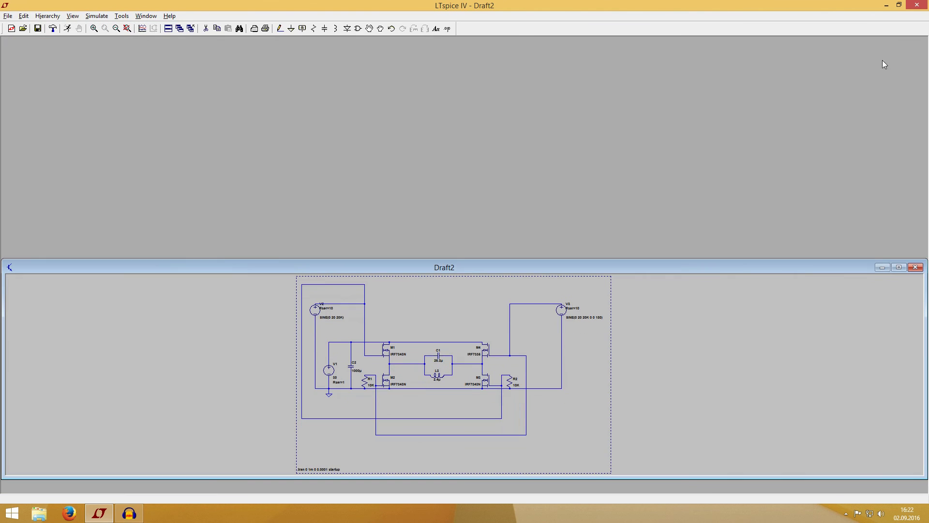
Step: Set the transient simulation's stop time to 10m
click(97, 16)
click(121, 93)
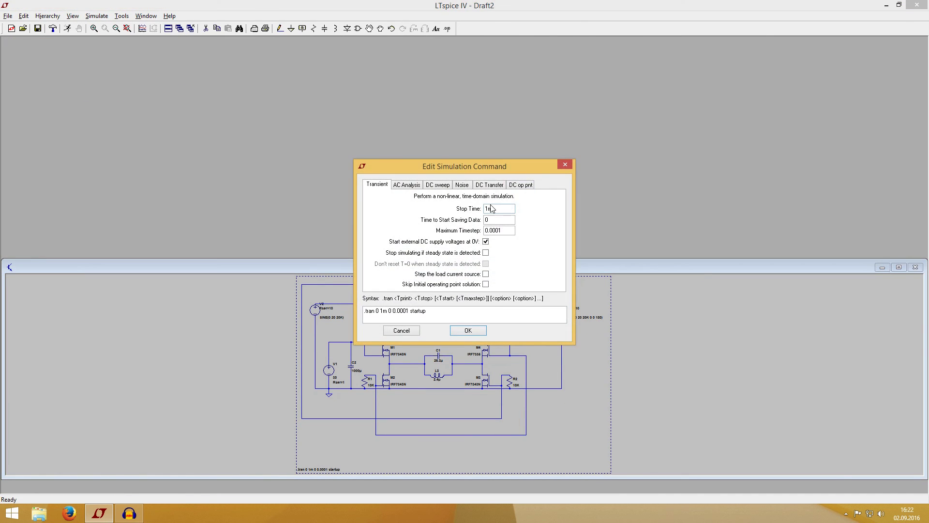
click(488, 208)
text(0)
click(469, 330)
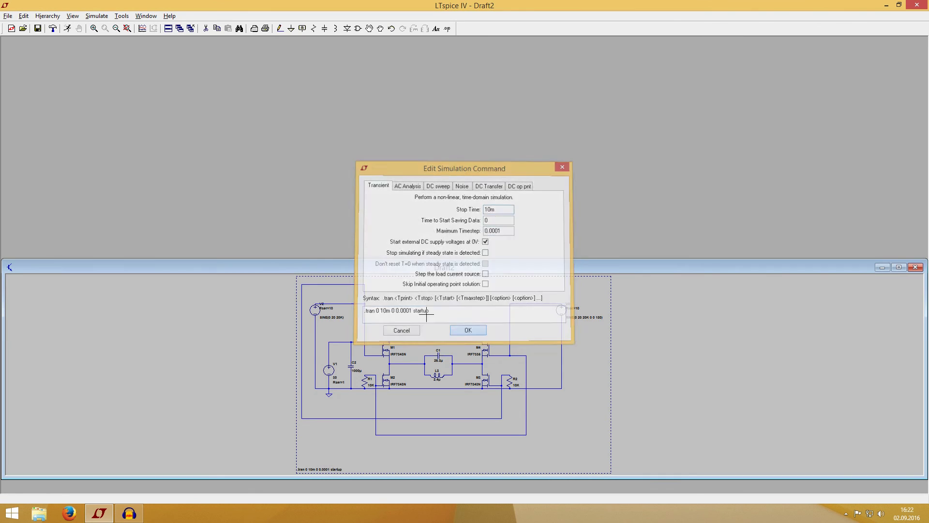
Step: Run the simulation, plot V1's current, L3's current and the voltage at the tank's M1/M2 node, and return to the full-size schematic
click(96, 16)
click(104, 28)
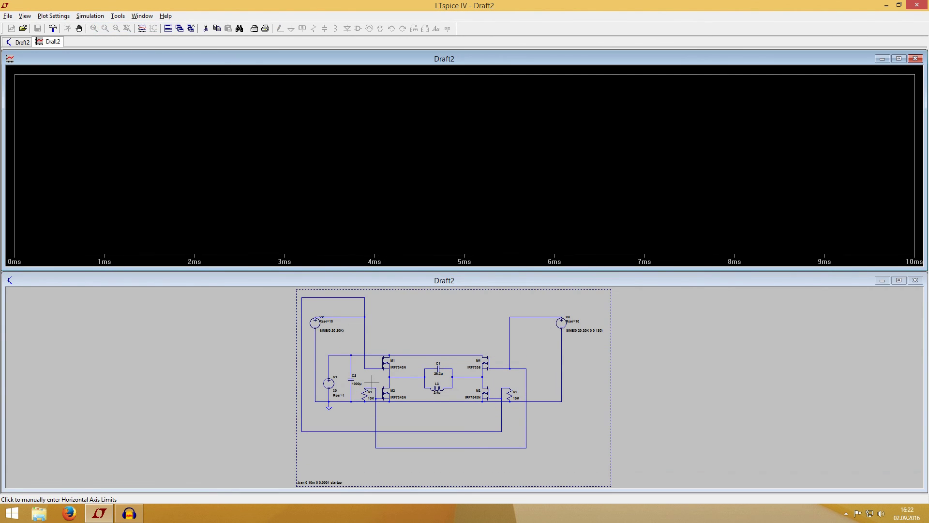
click(332, 381)
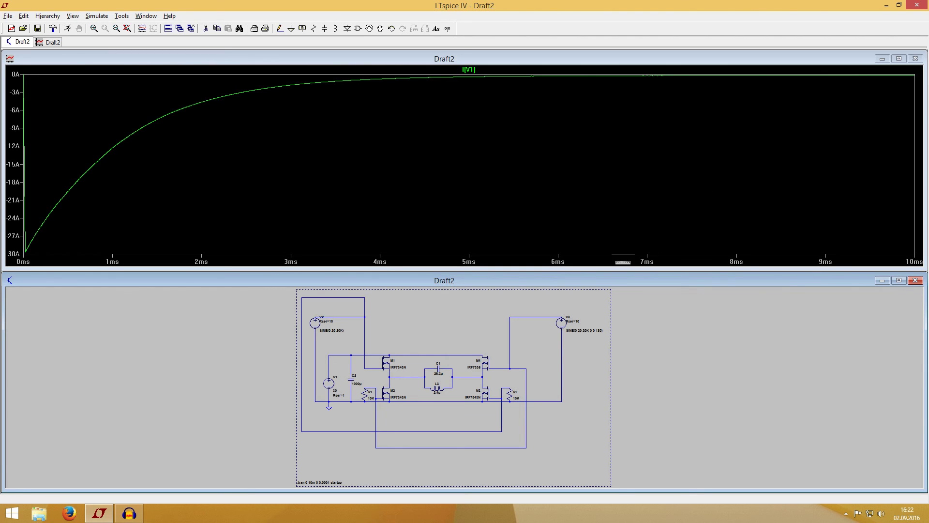
click(442, 388)
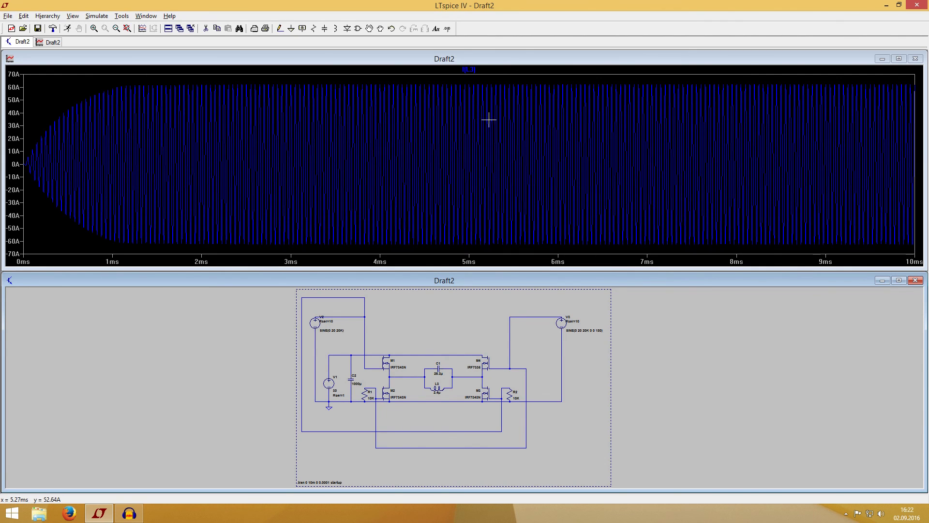
click(418, 375)
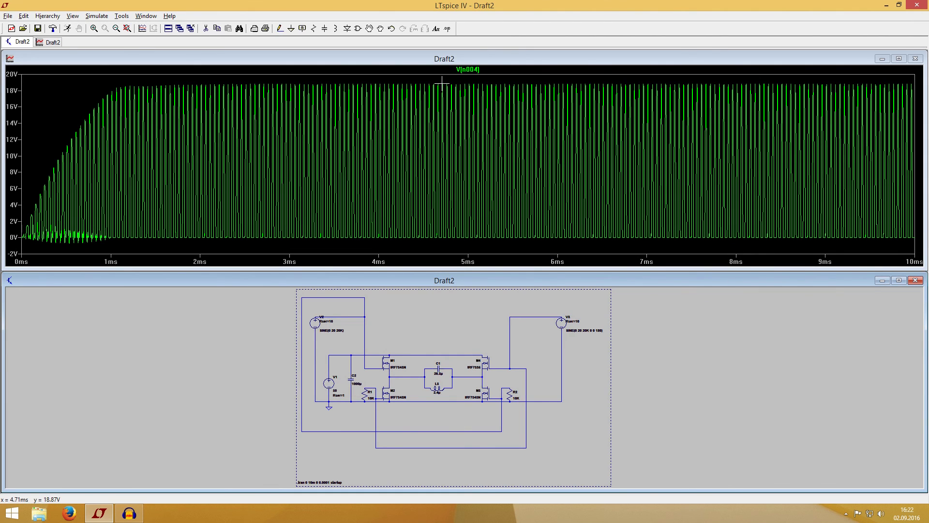
click(915, 58)
click(899, 280)
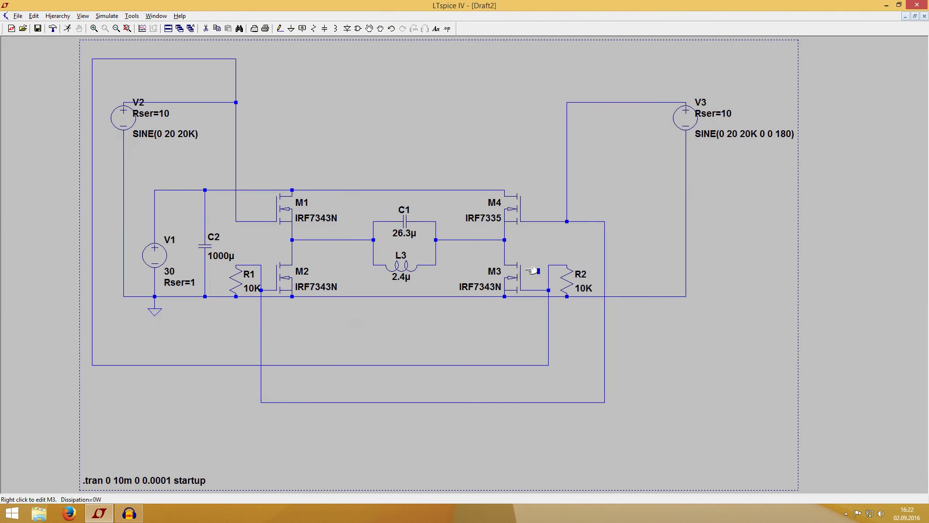
Step: Set the series resistance of inductor L3 to 1 Ω
right_click(409, 266)
click(502, 263)
click(496, 275)
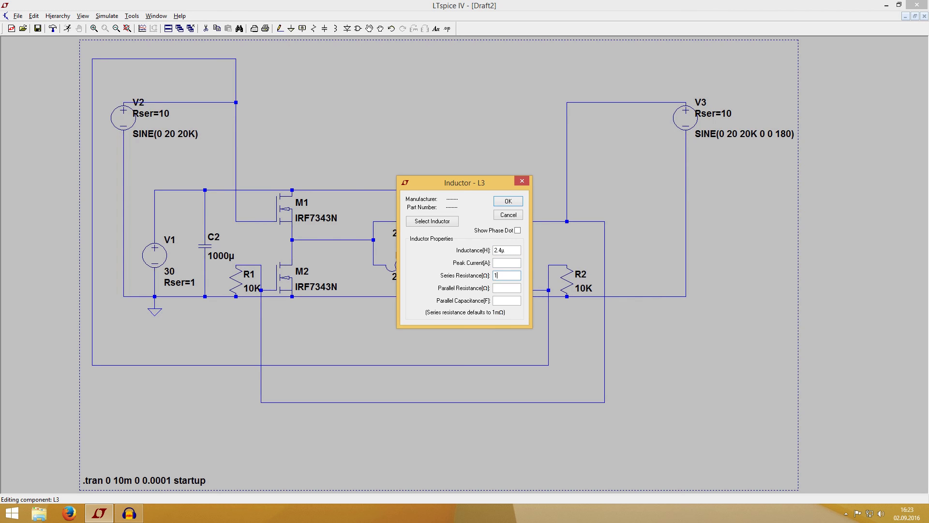
click(508, 201)
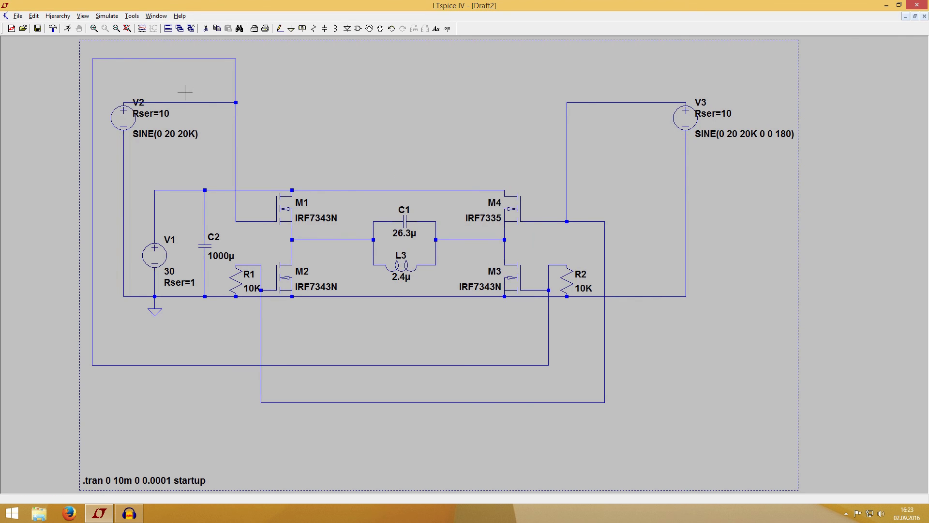
Step: Run the simulation with the loaded inductor, plot the currents of V1 and L3 alternately, and return to the full-size schematic
click(107, 16)
click(119, 29)
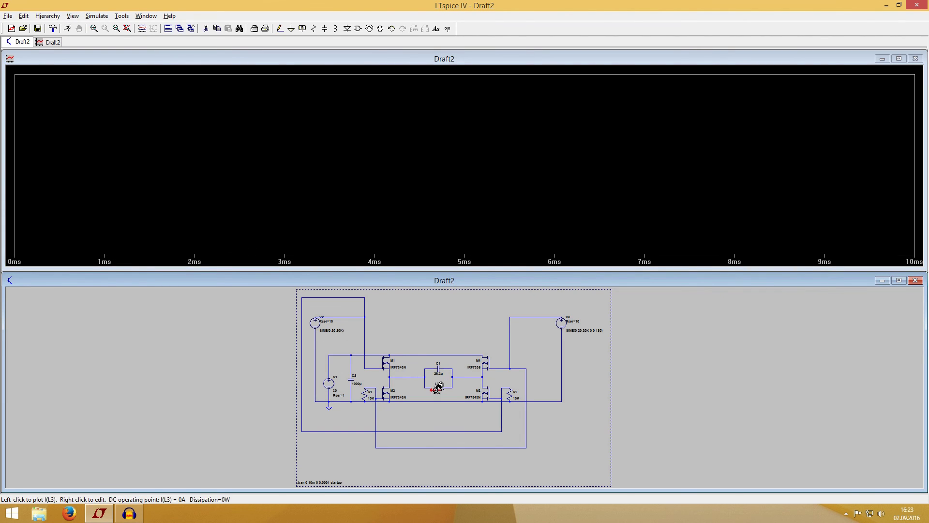
click(330, 383)
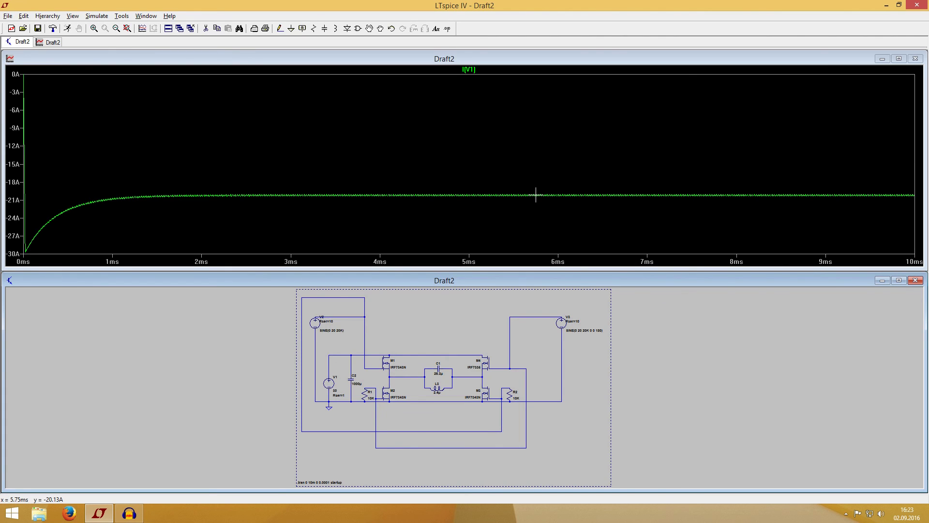
click(437, 386)
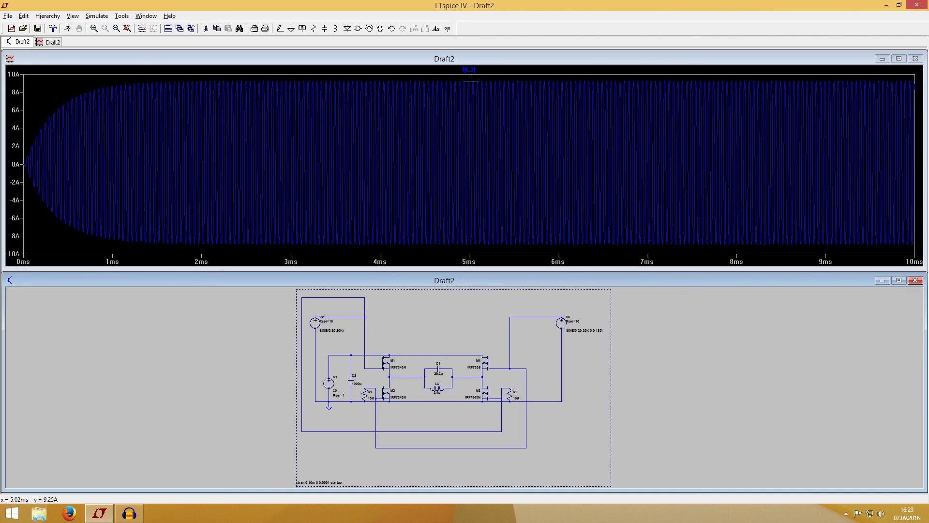
click(328, 383)
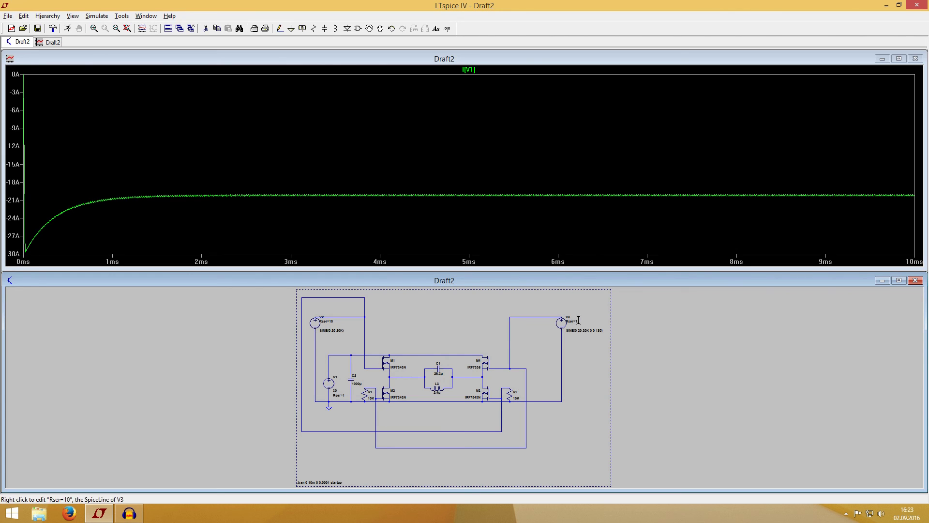
click(915, 59)
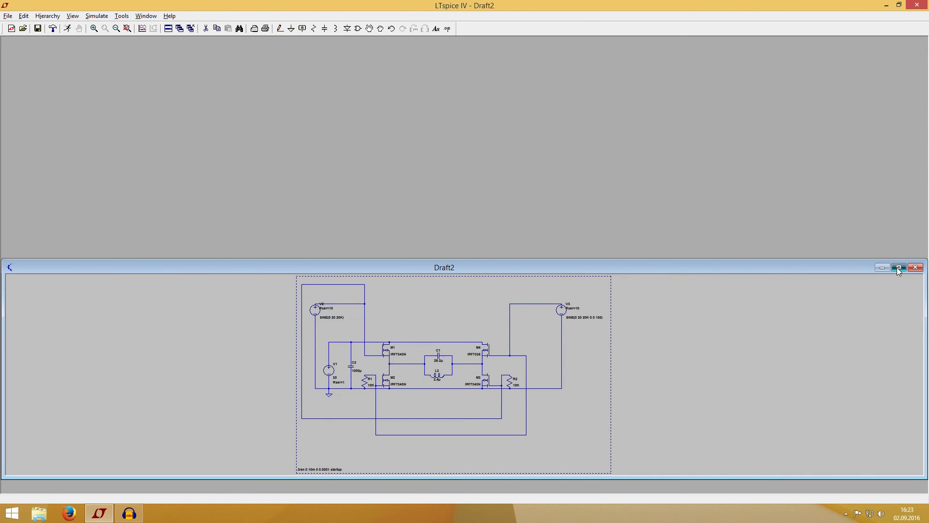
click(898, 280)
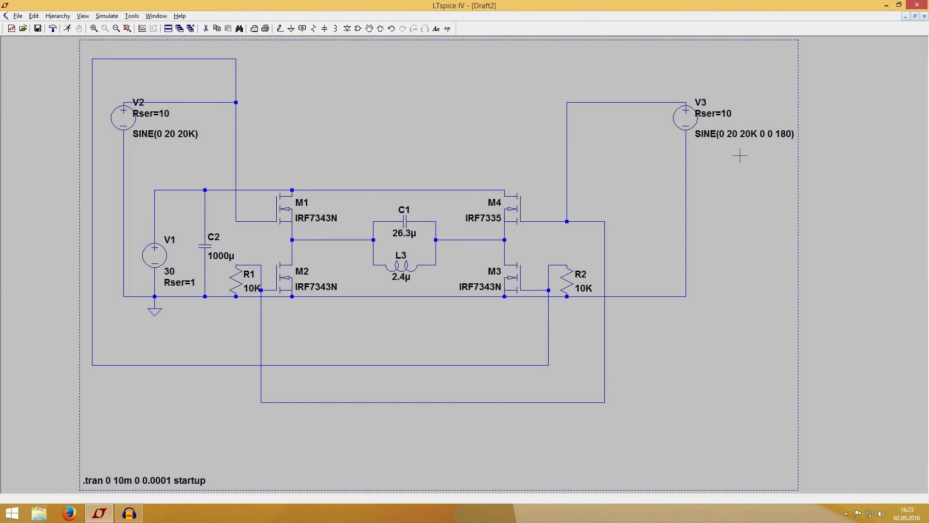